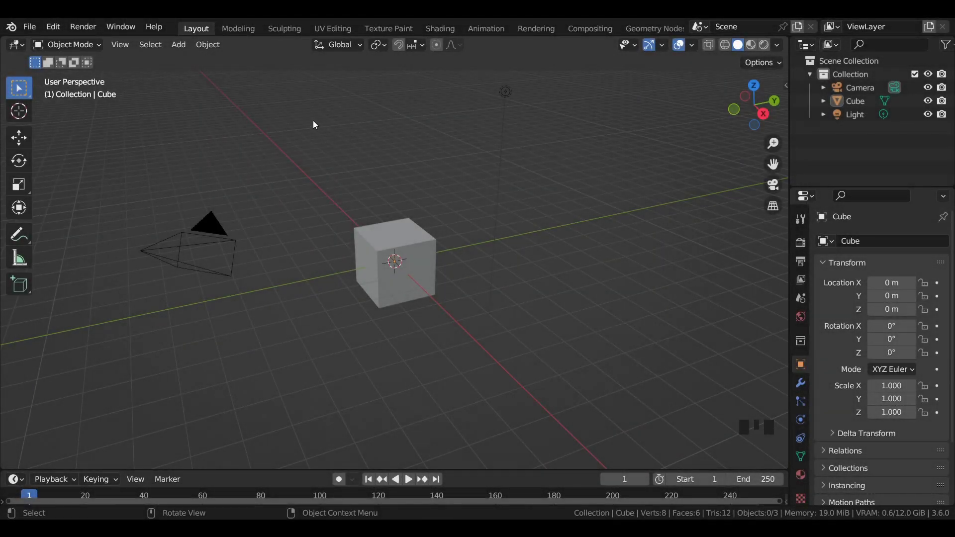
- Delete the default cube and light, and import the 11091_FemaleHead_v4 model into the scene
drag(312, 102, 577, 387)
key(Delete)
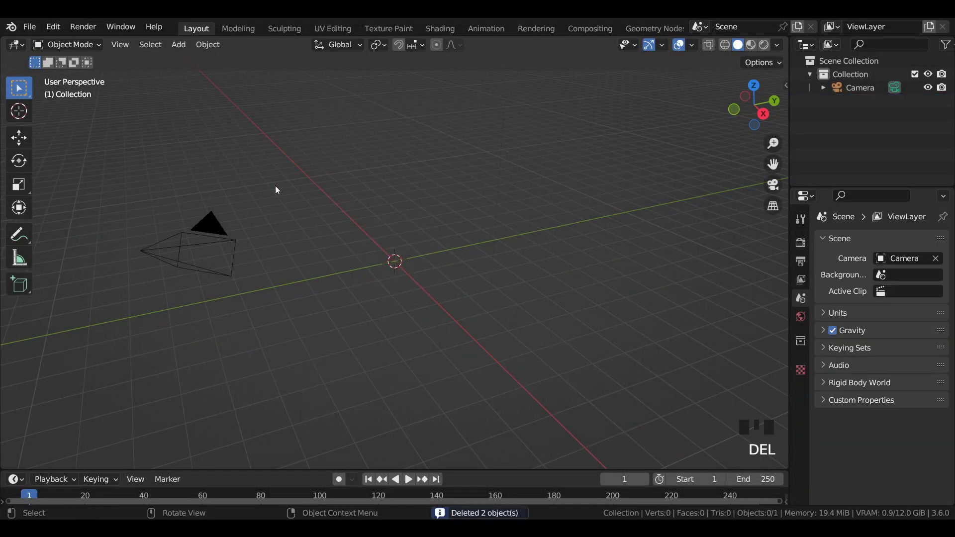
click(32, 31)
mouse_move(52, 208)
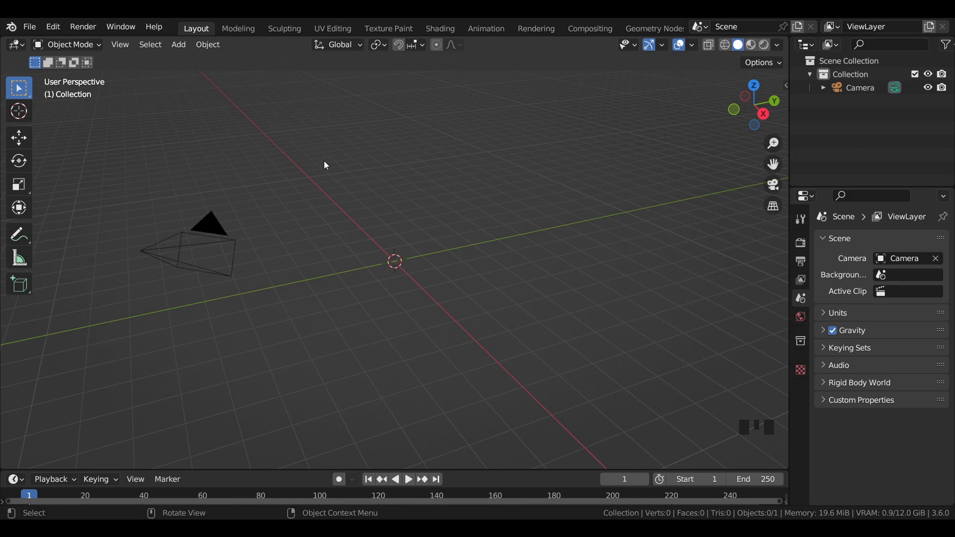
scroll(297, 242, down, 4)
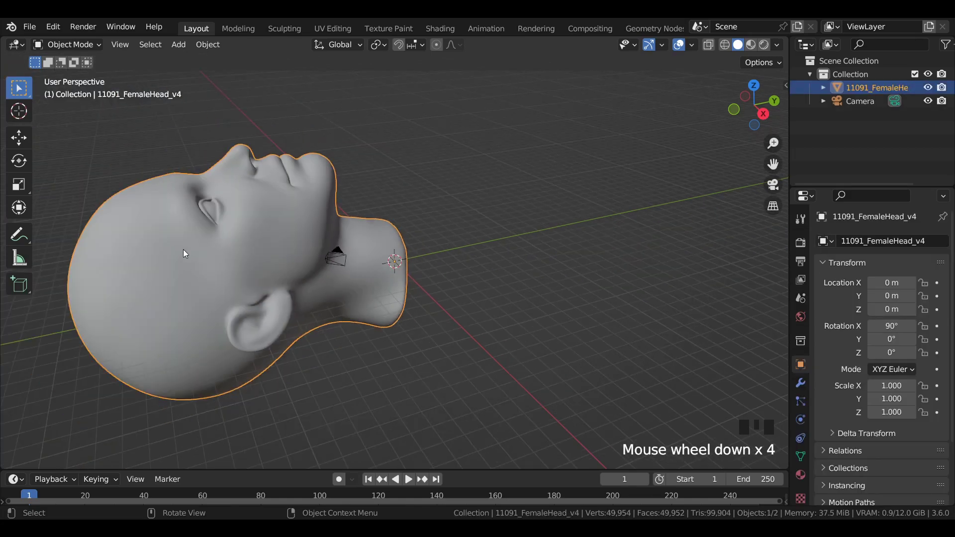
- Set the head's Z rotation to -90° and its scale to 0.1 on all three axes
click(883, 352)
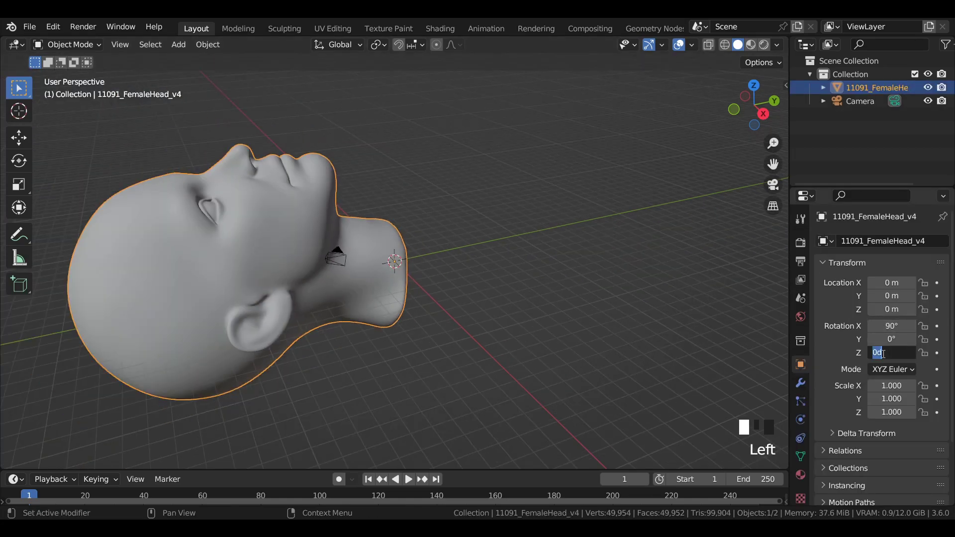
text(-90)
key(Return)
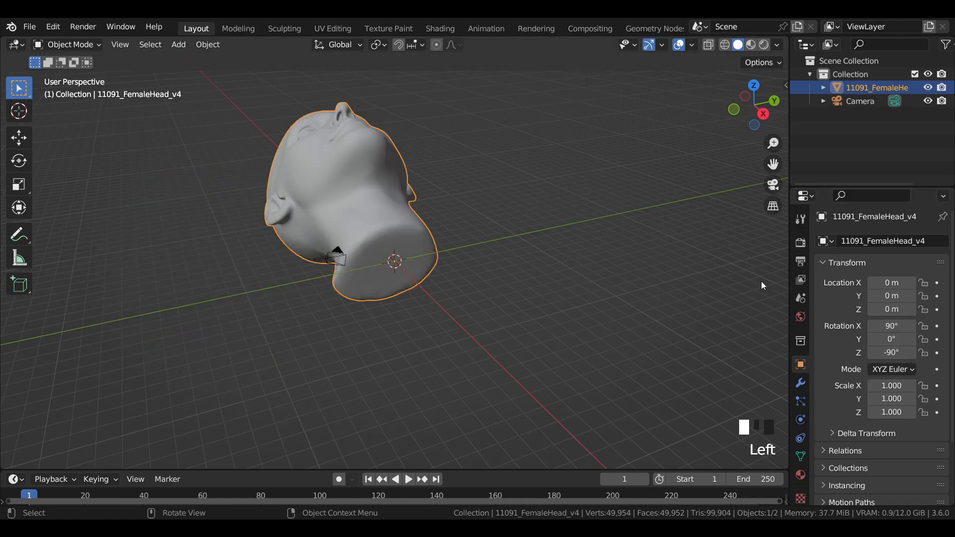
drag(890, 386, 895, 392)
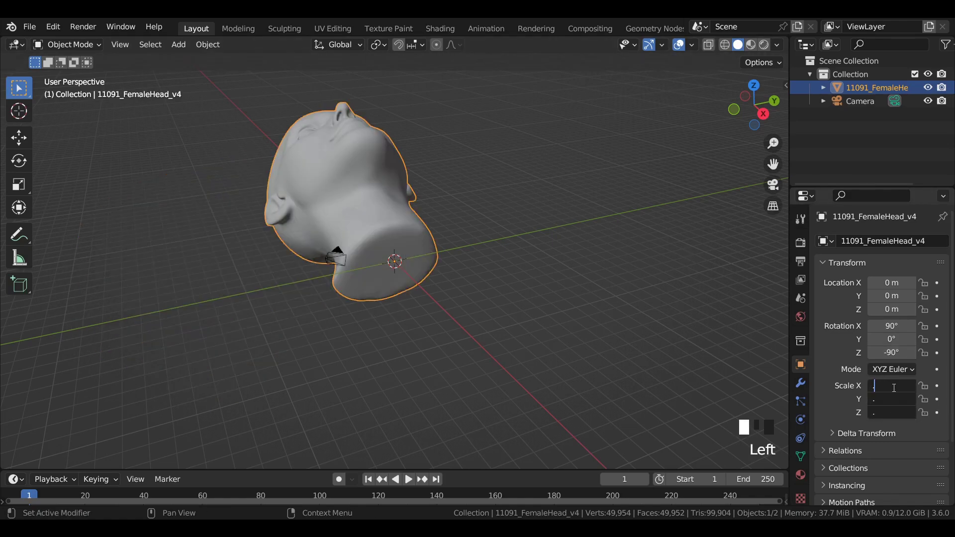
key(Return)
key(KP_Decimal)
key(KP_1)
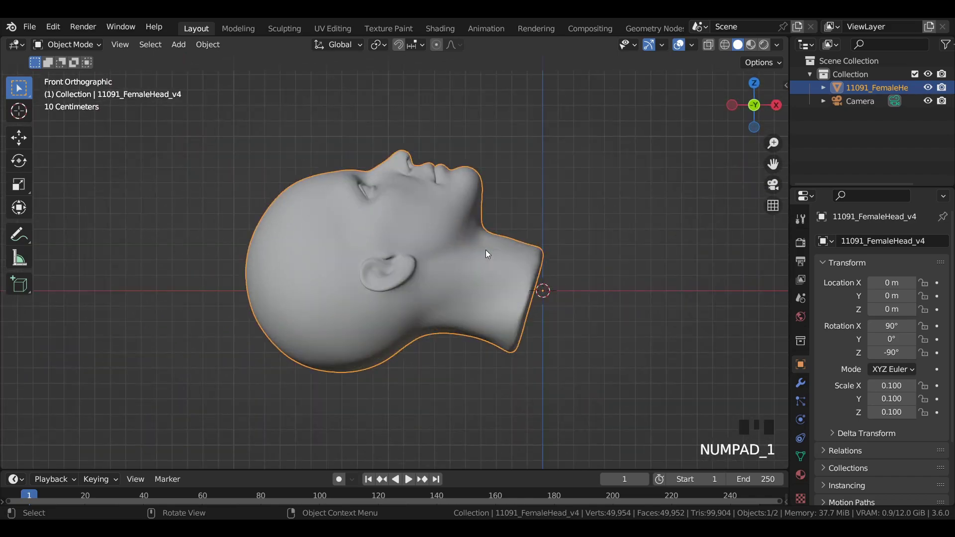
- Center the head on the world origin by setting its geometry to origin
right_click(380, 237)
mouse_move(357, 295)
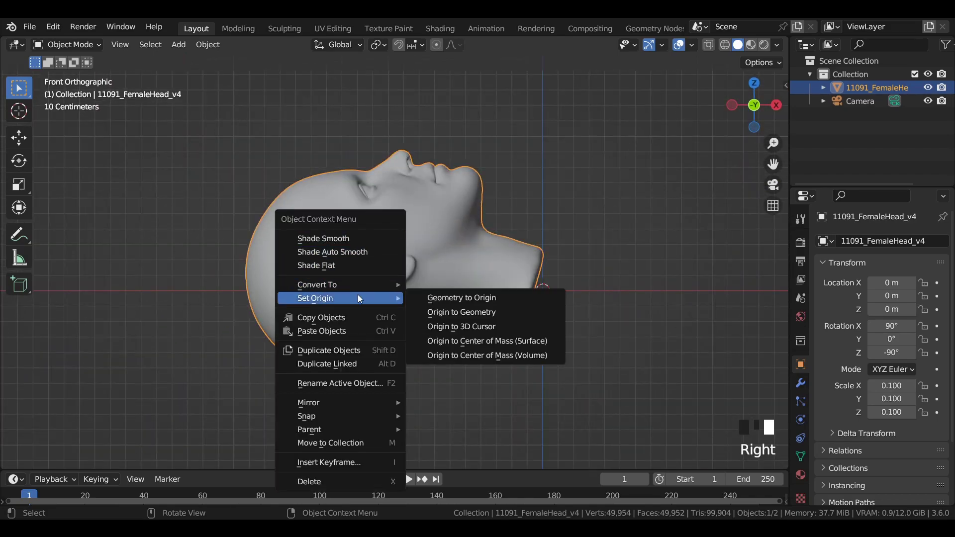
click(480, 298)
key(KP_Decimal)
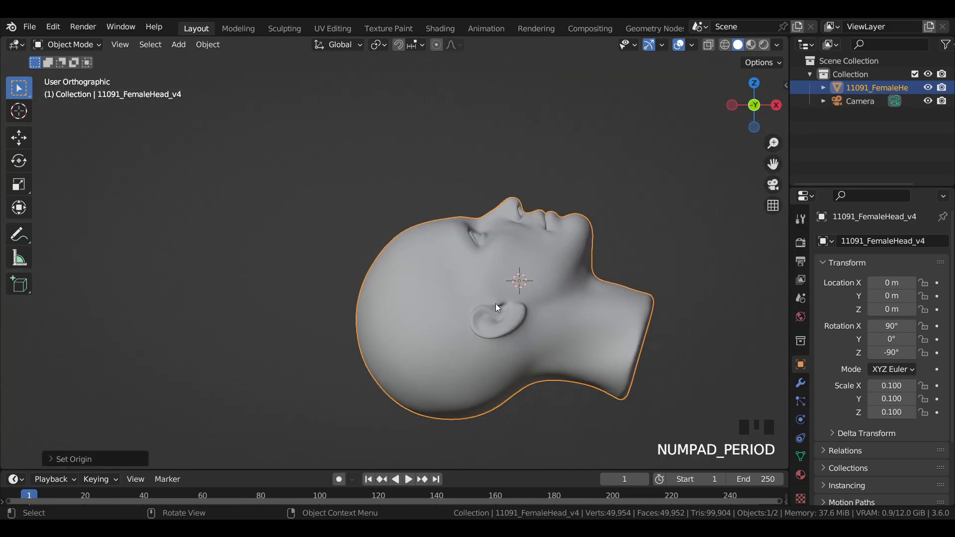
- Delete all head vertices below the red X-axis line in front wireframe view, keeping the face half, and return to solid shading
key(Tab)
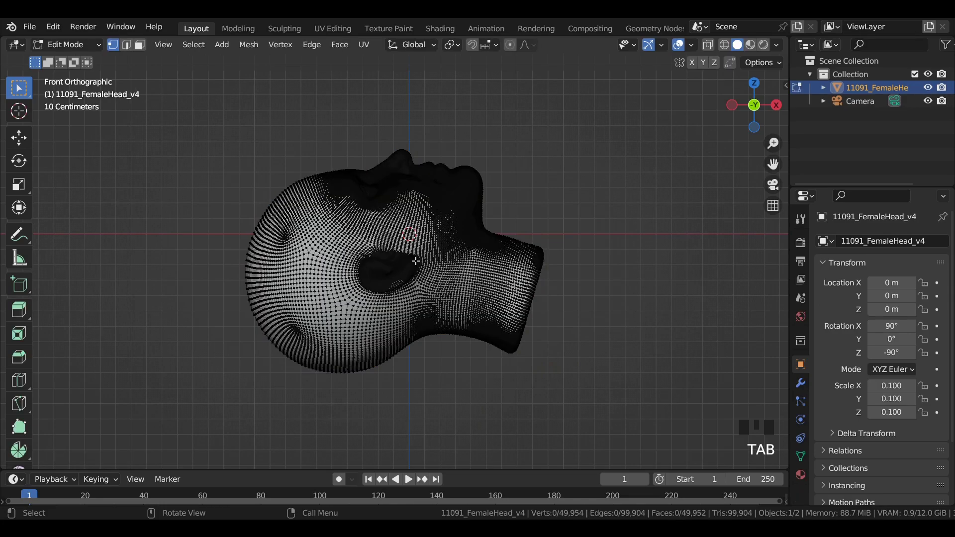
click(726, 45)
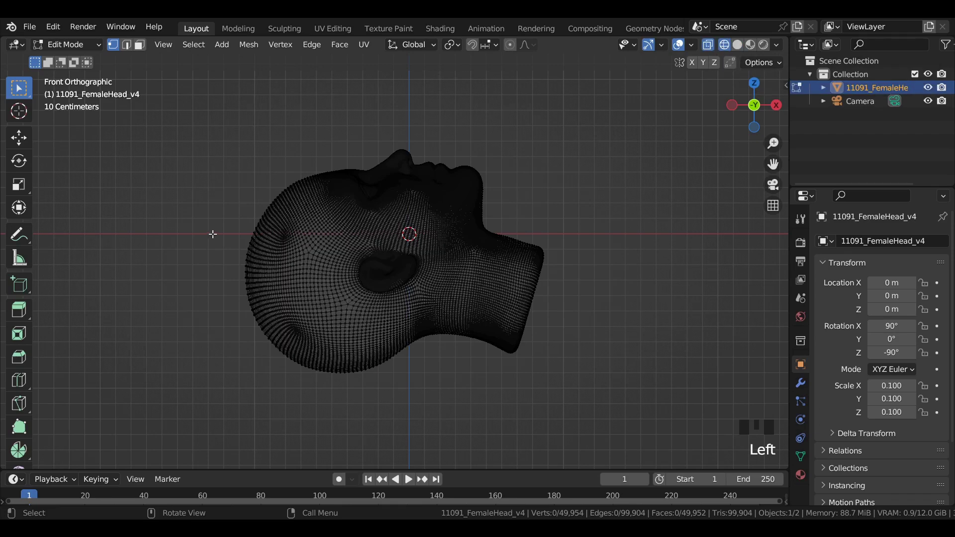
drag(208, 234, 676, 459)
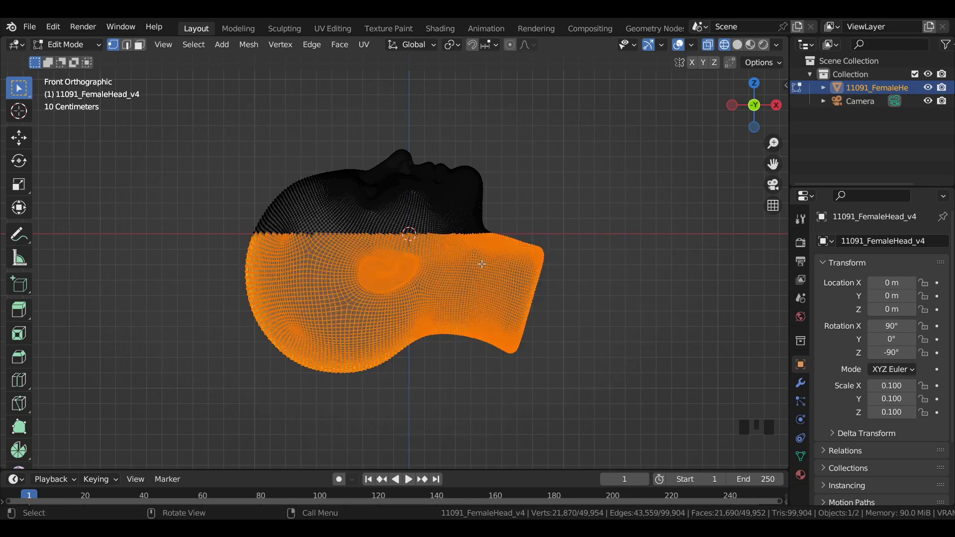
key(Delete)
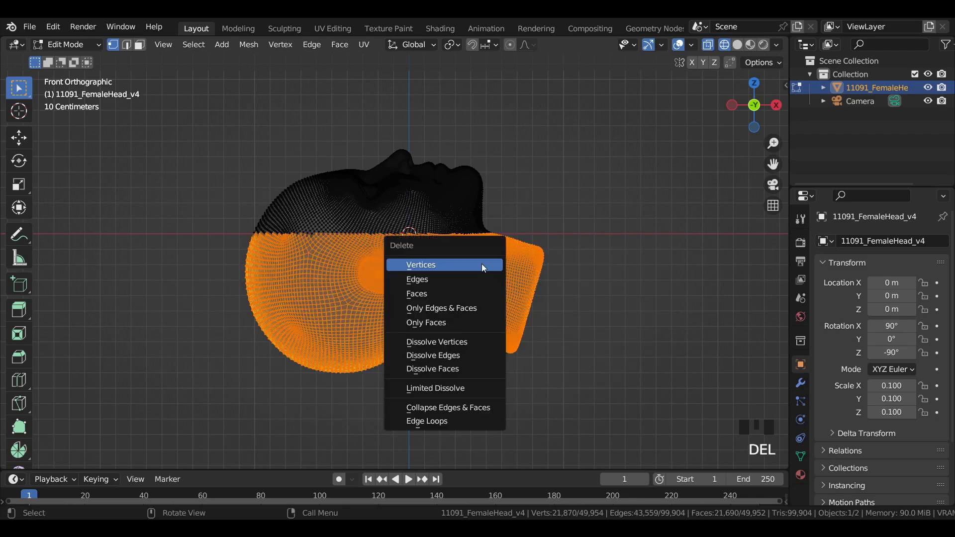
click(479, 263)
key(Delete)
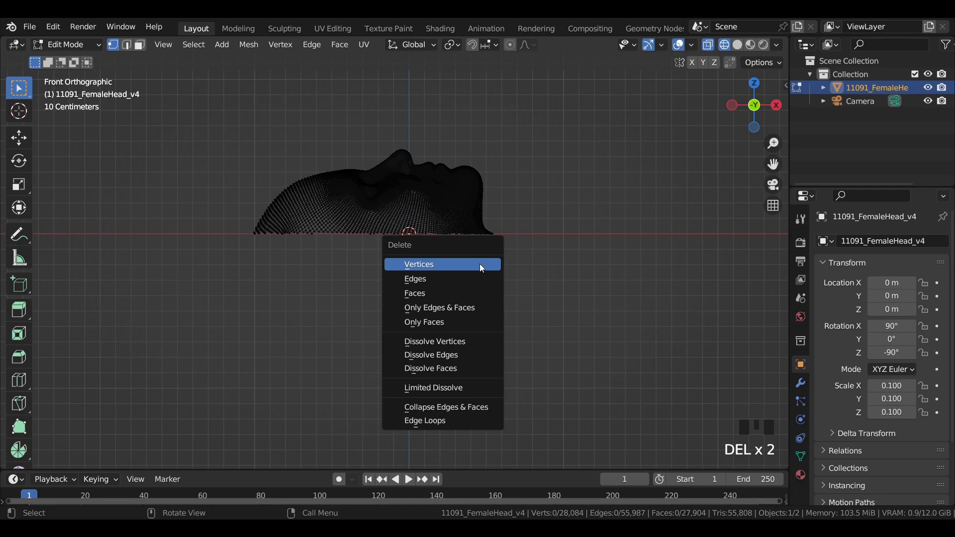
key(Tab)
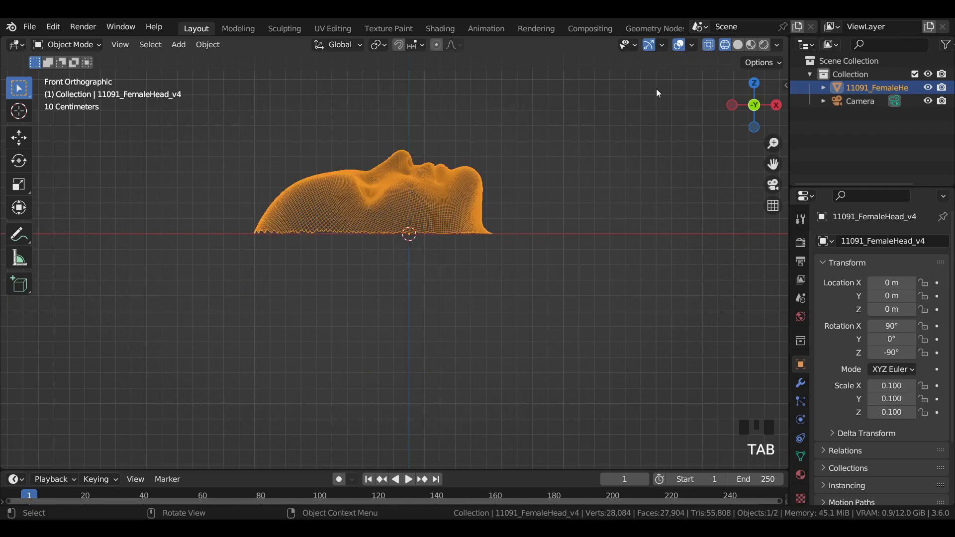
click(739, 45)
click(476, 191)
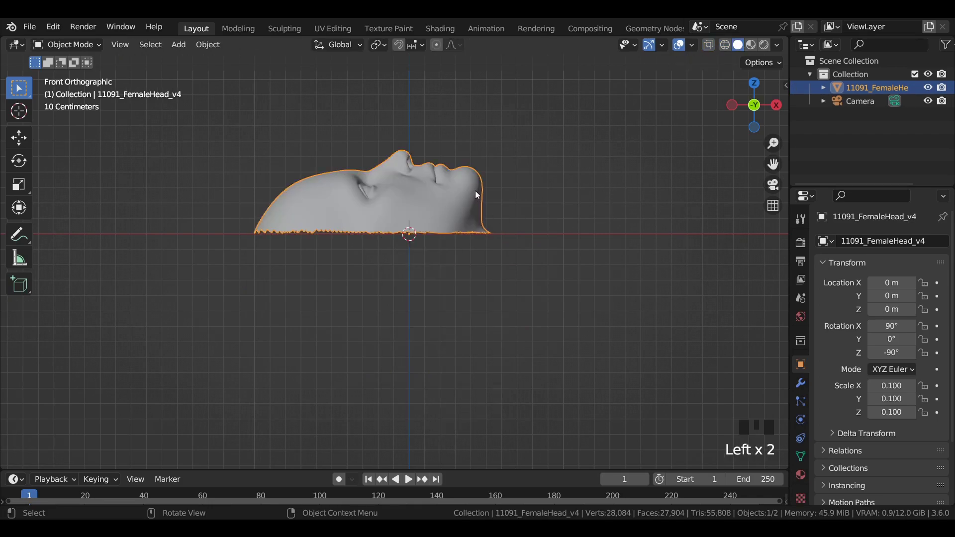
- Align the camera to the current front view and save the file
click(849, 101)
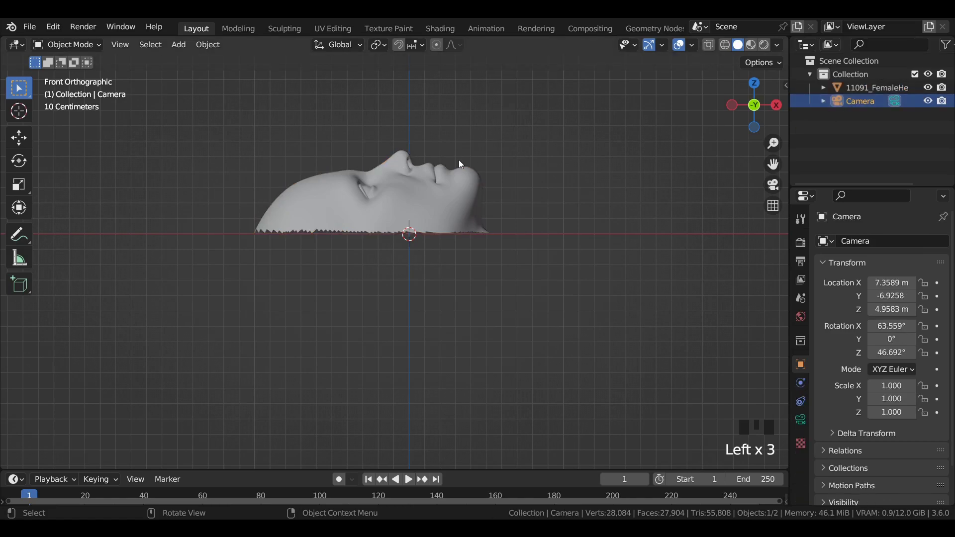
key(ctrl)
key(ctrl+alt+KP_0)
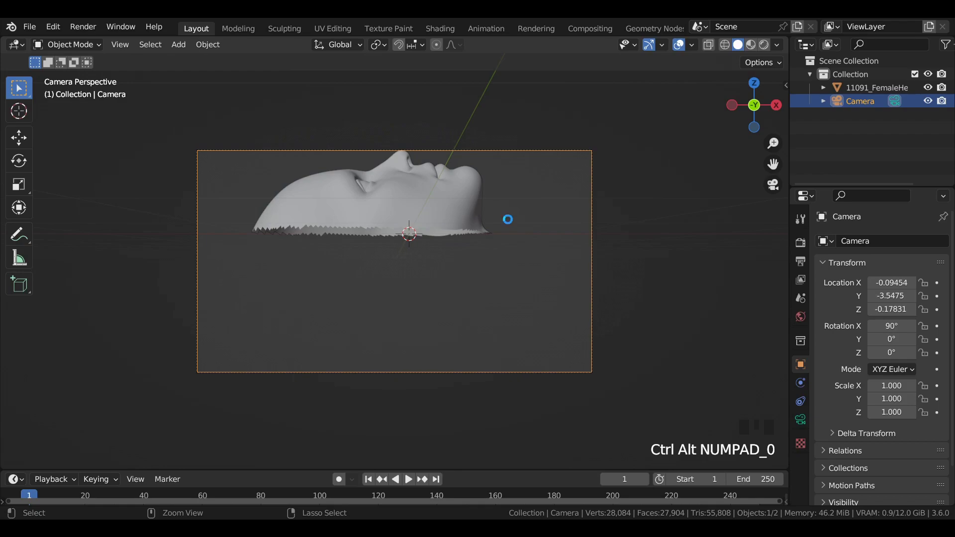
key(ctrl+s)
key(ctrl+s)
key(ctrl+s)
key(ctrl+s)
- Set the camera's focal length to 194 mm
click(891, 282)
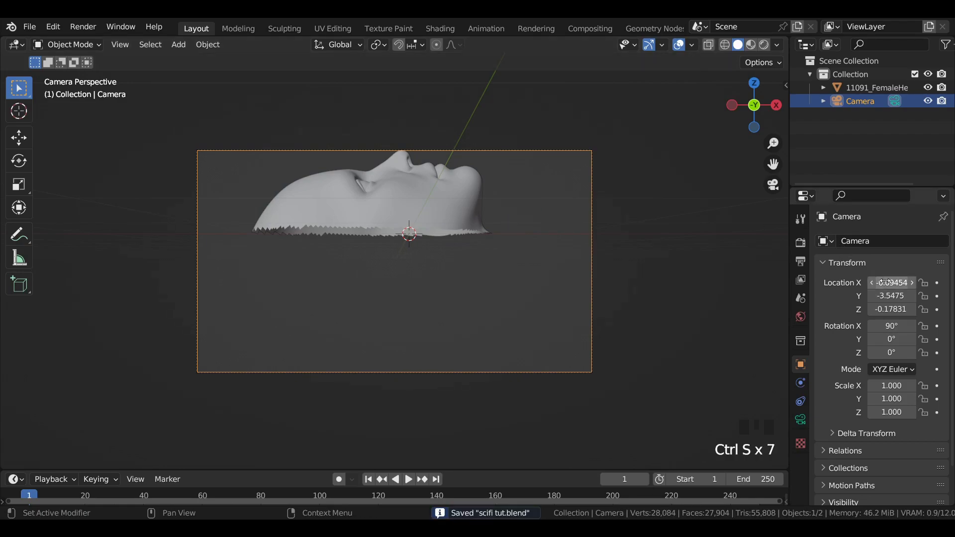
click(800, 419)
click(899, 303)
text(194)
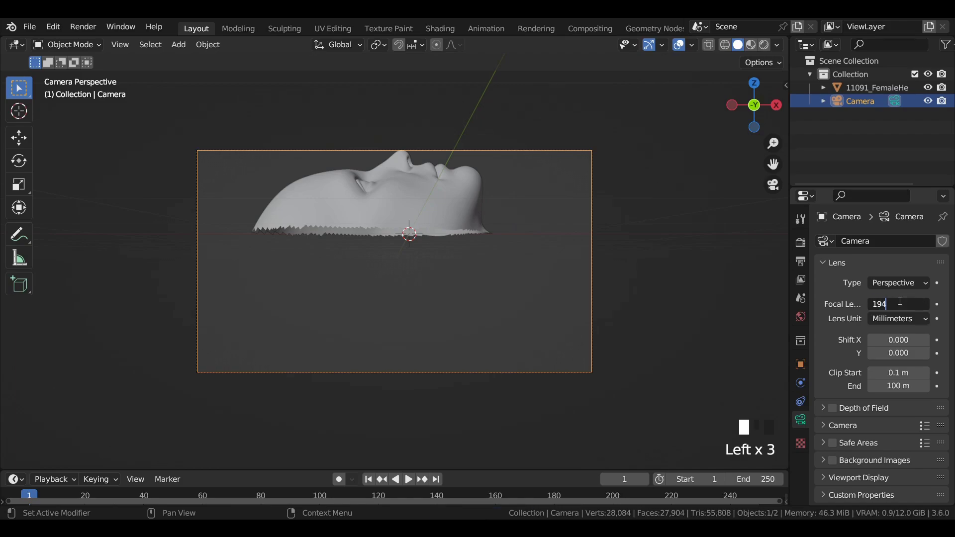
key(Return)
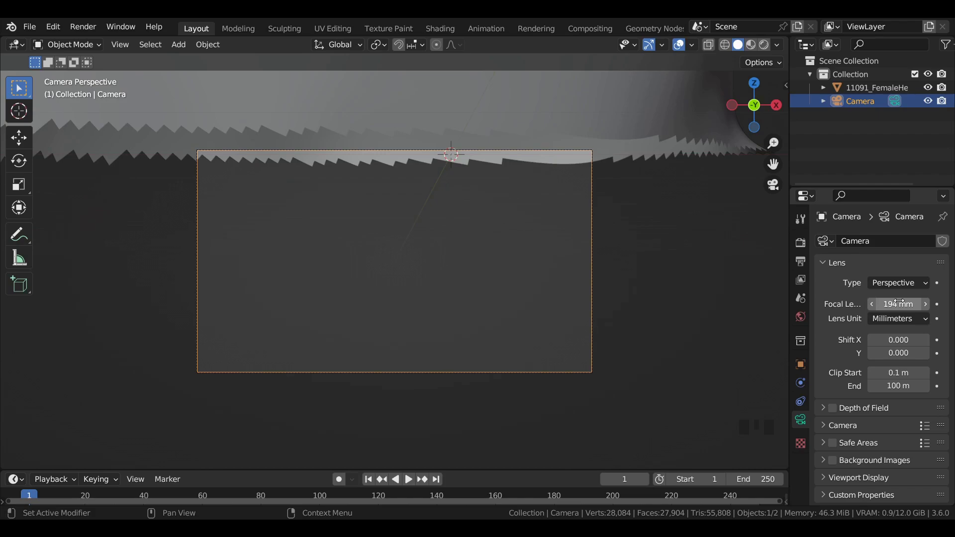
- Adjust the camera location to about X -0.25 m, Y -8.70 m, Z 0.18 m to frame the whole face
click(800, 365)
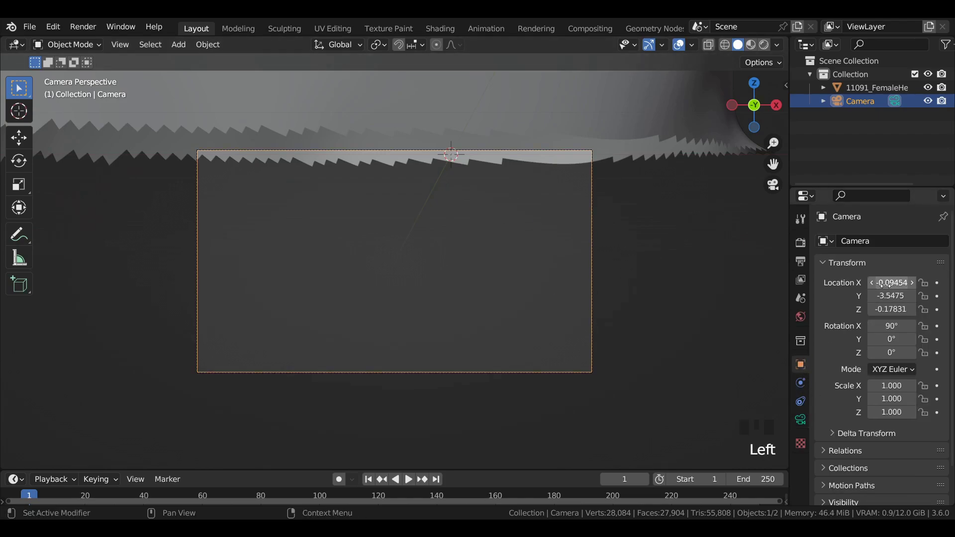
drag(890, 296, 836, 296)
drag(891, 309, 932, 309)
drag(891, 282, 871, 282)
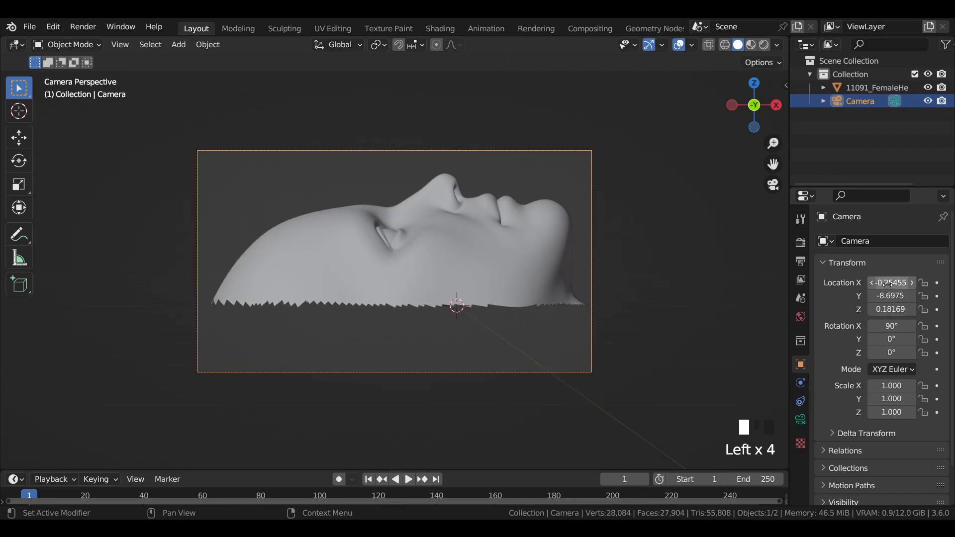
scroll(449, 214, up, 1)
scroll(449, 224, down, 1)
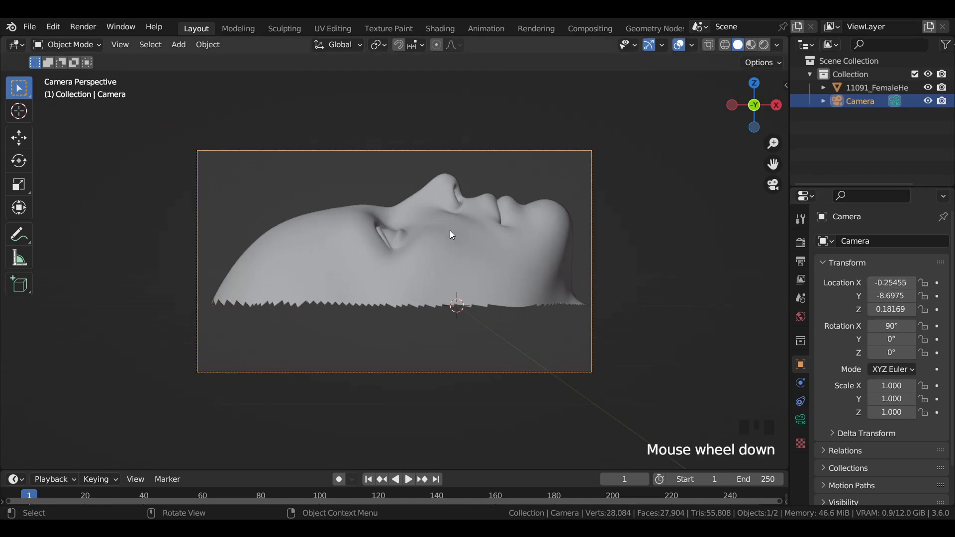
- Move the head straight down to about Z -0.256 m, so its cut edge meets the camera frame's lower border
click(430, 224)
click(19, 138)
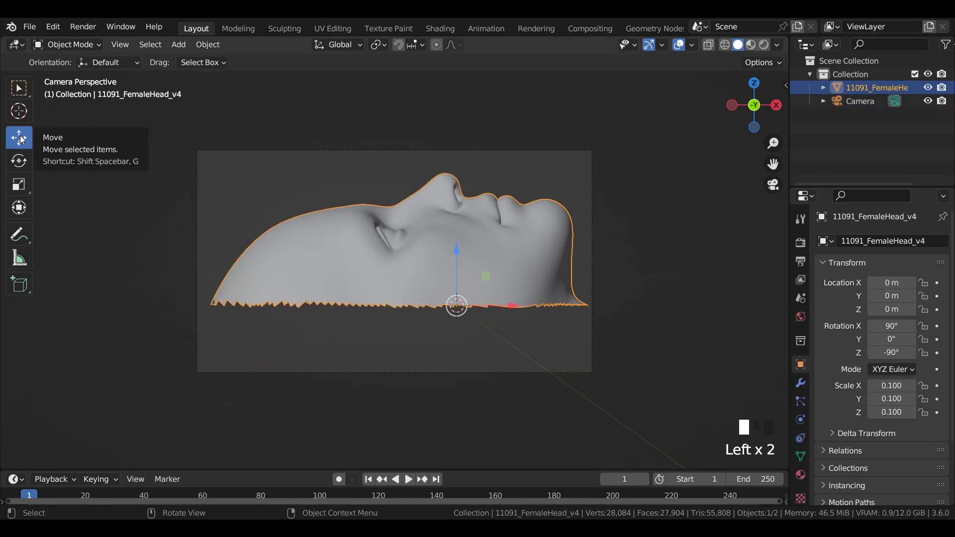
drag(453, 249, 456, 309)
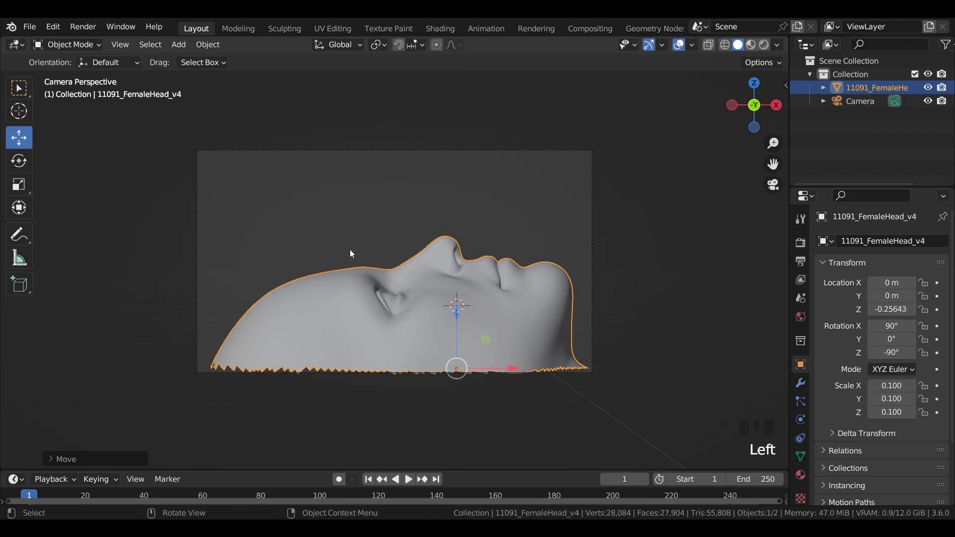
- Add a plane mesh at the origin and scale it up to about 7.98 as a floor around the head
click(321, 206)
key(shift+a)
mouse_move(318, 207)
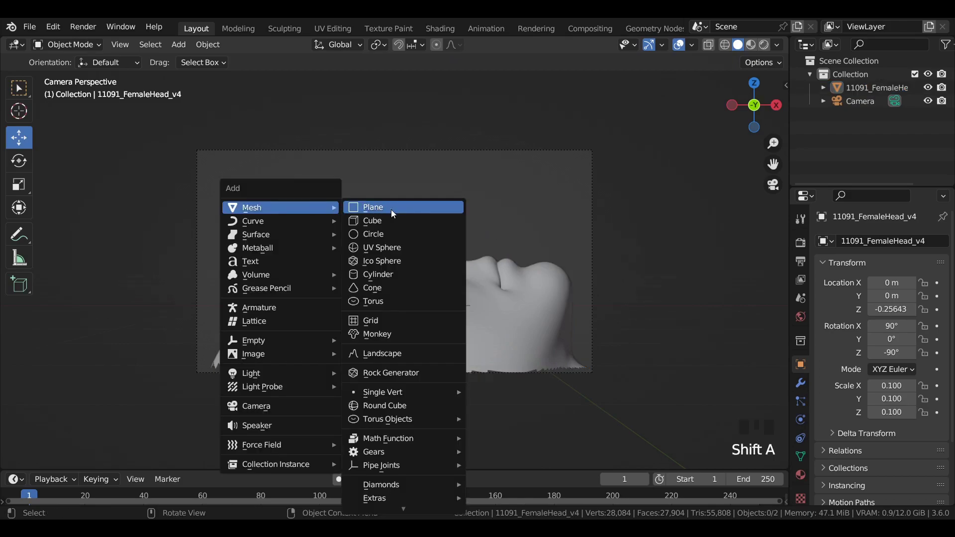
click(391, 210)
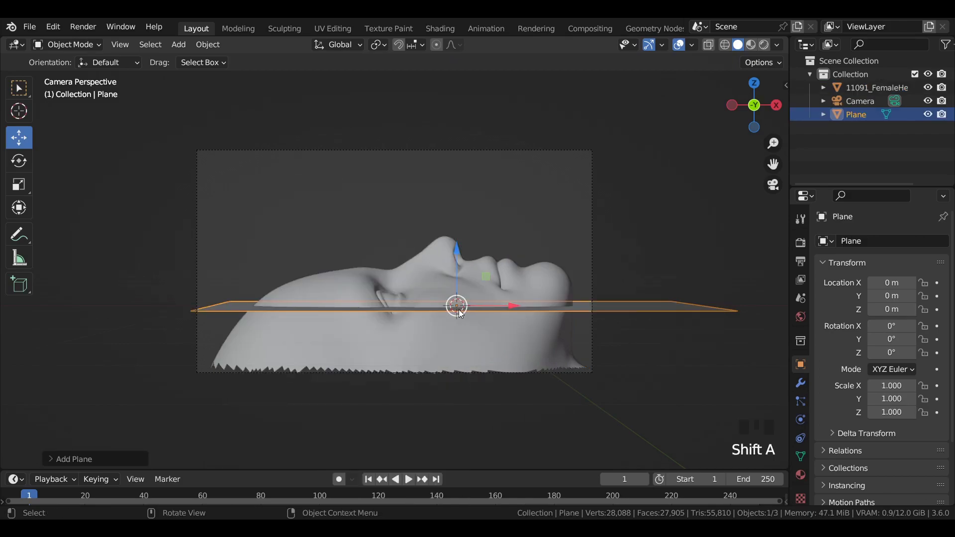
key(s)
click(477, 339)
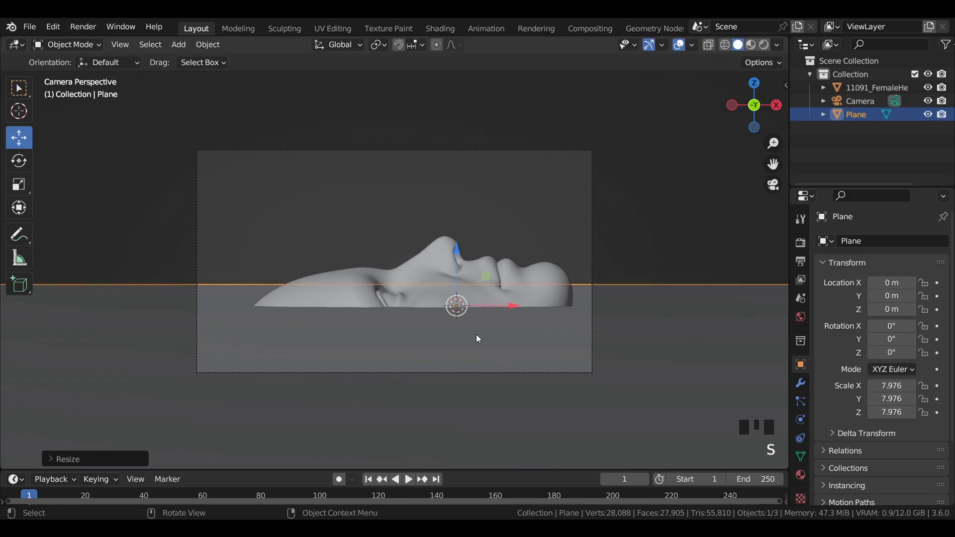
- Duplicate the floor plane in place and rotate the copy 90° about the X axis to stand upright
click(479, 220)
click(556, 344)
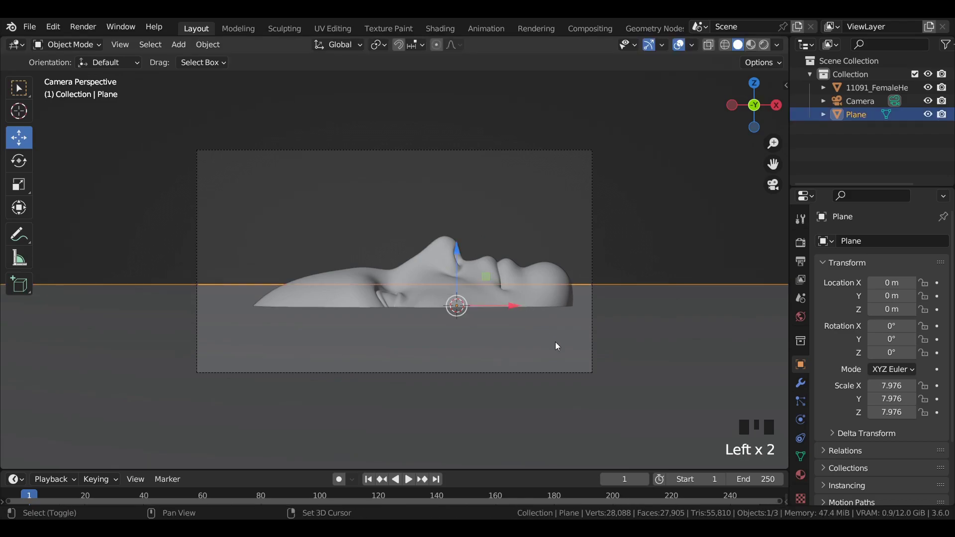
key(shift+d)
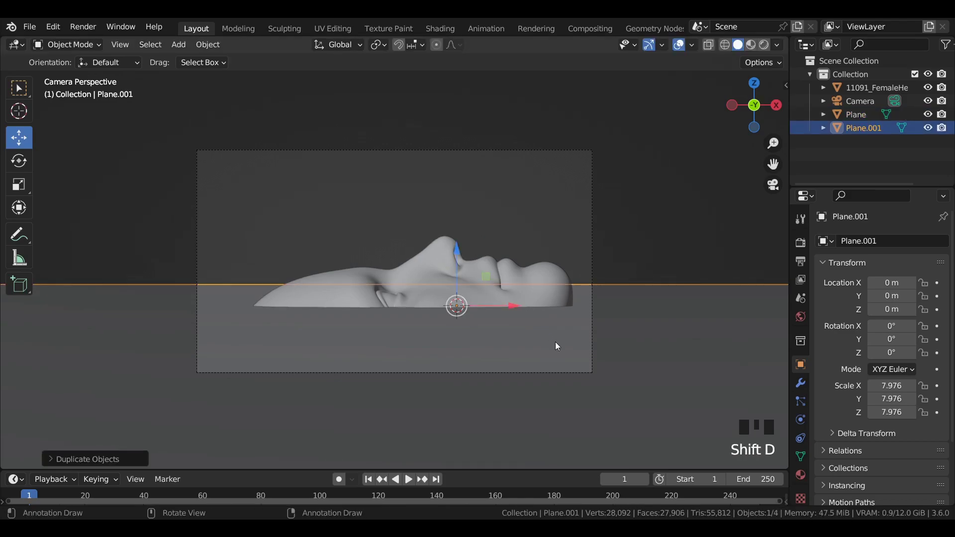
text(rx90)
key(Return)
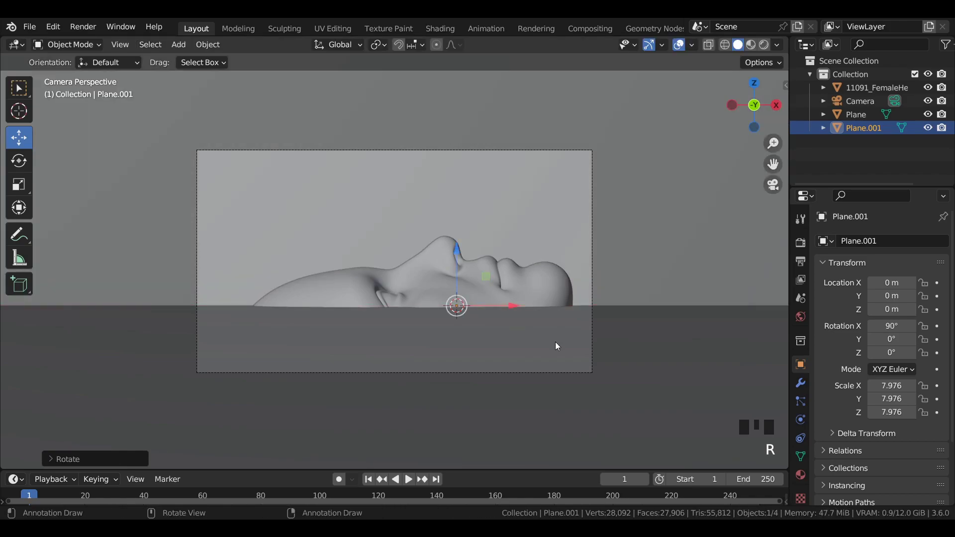
- Move the upright plane behind the head to about Y 1.01 m
key(KP_3)
scroll(452, 242, down, 4)
drag(452, 243, 534, 252)
key(KP_0)
- Scale the upright backdrop plane down to about 1.43, keeping it slightly larger than the camera frame
scroll(533, 212, down, 5)
scroll(534, 217, down, 5)
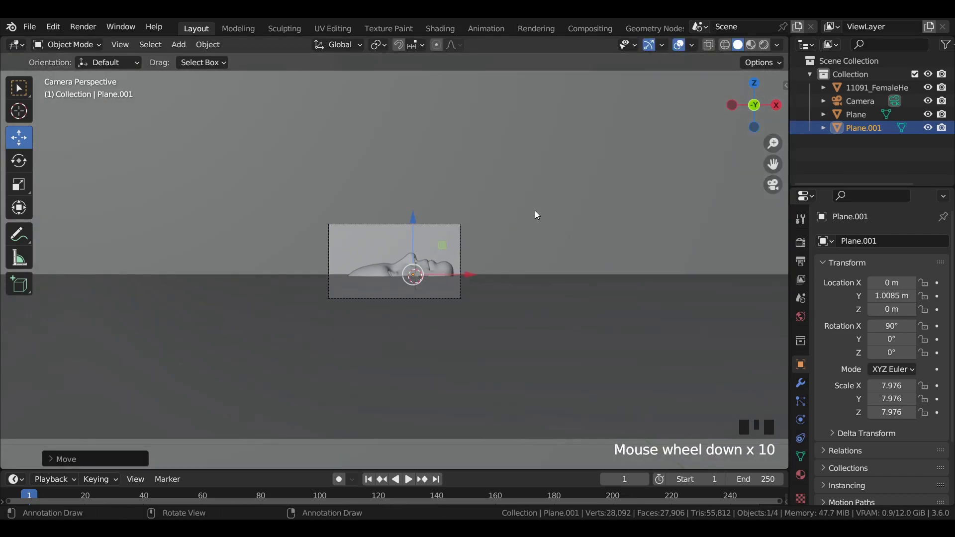
key(s)
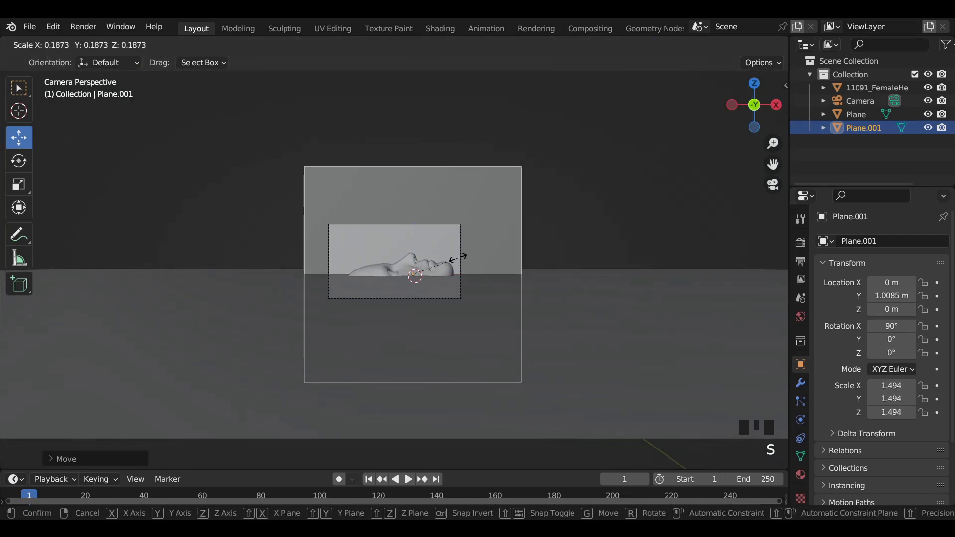
click(450, 257)
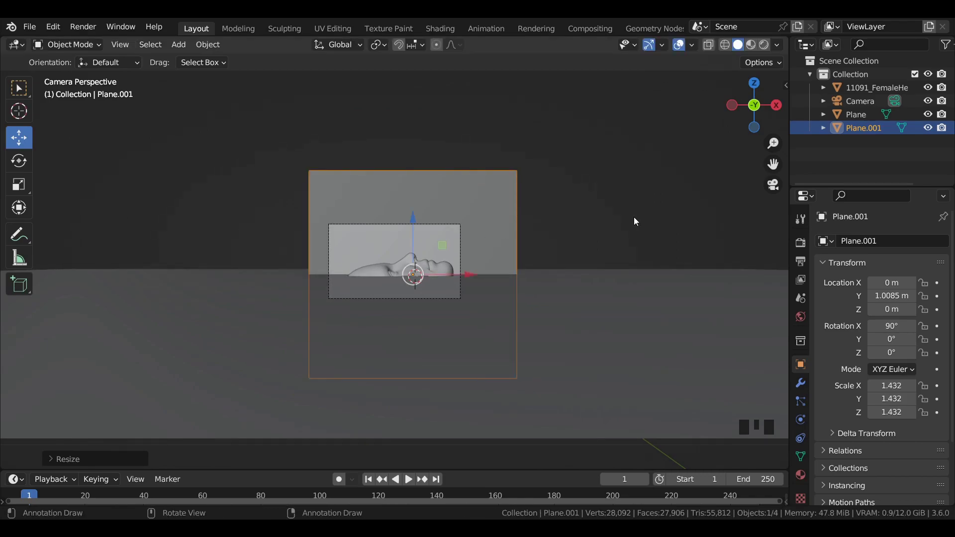
- Save the file, and switch the render engine to Cycles with GPU Compute as the device
scroll(634, 216, up, 4)
key(ctrl+s)
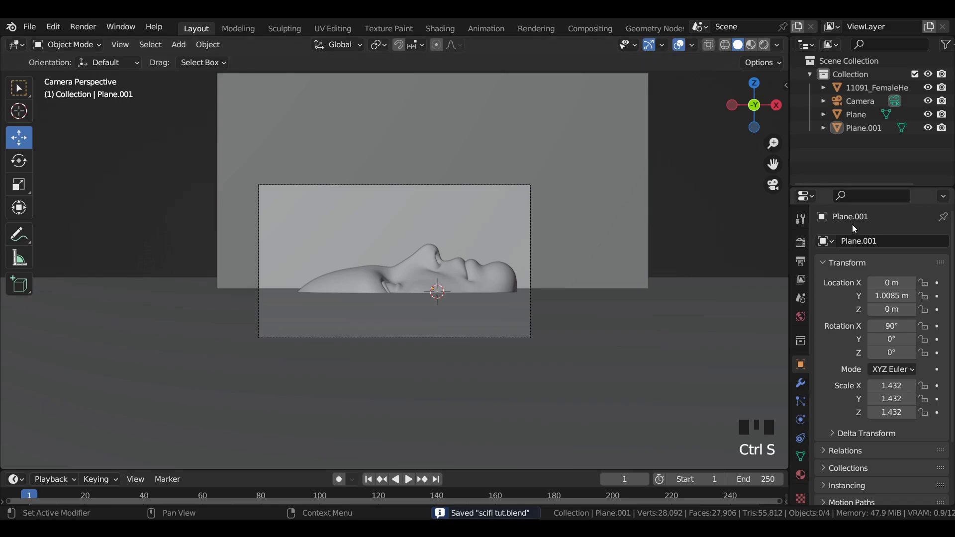
click(800, 243)
click(899, 241)
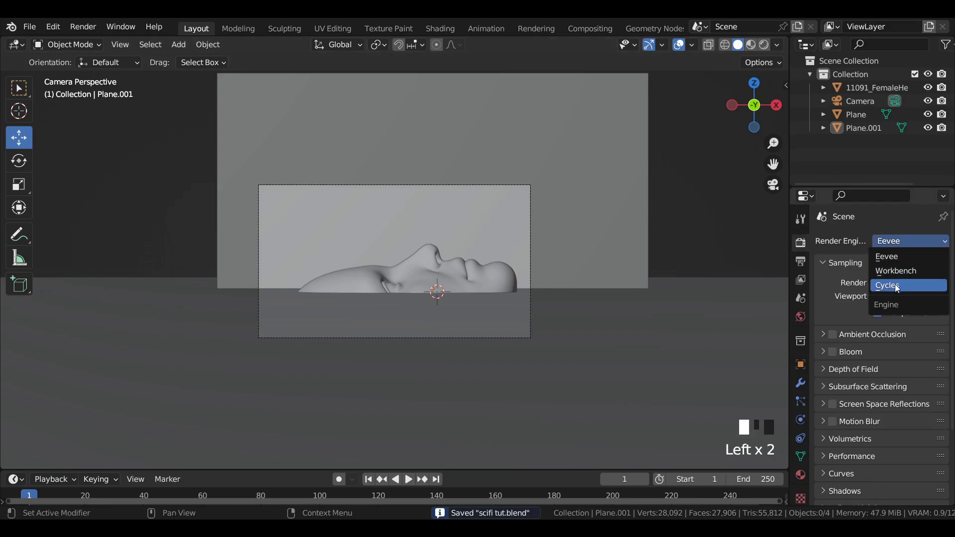
click(887, 285)
click(901, 274)
click(901, 302)
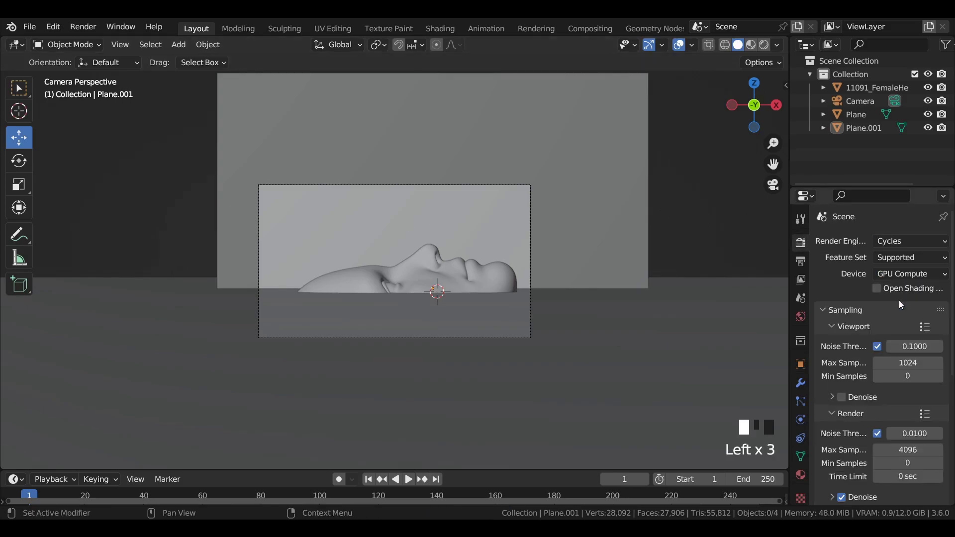
- Set the Cycles maximum samples to 32 for the viewport and 128 for the render
click(920, 363)
text(32)
key(Return)
scroll(919, 363, down, 13)
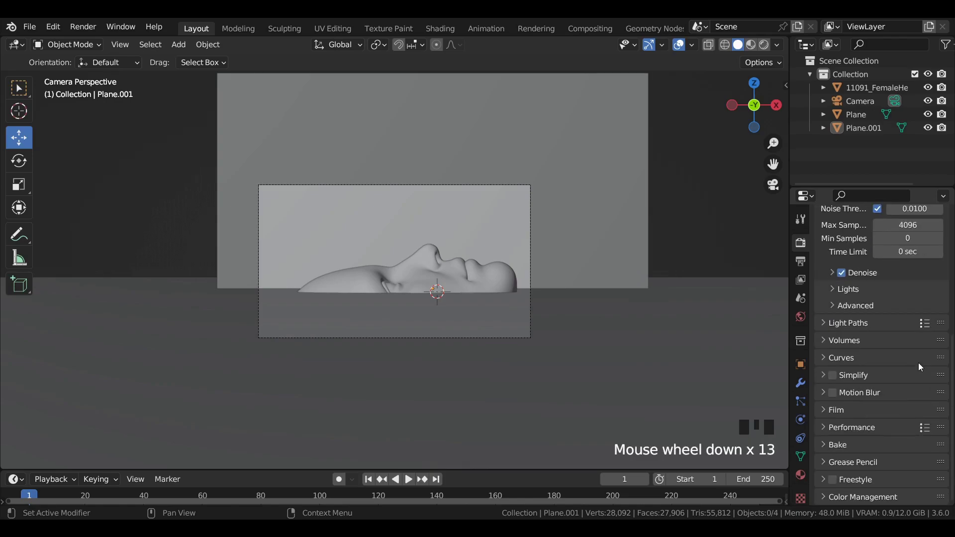
click(914, 225)
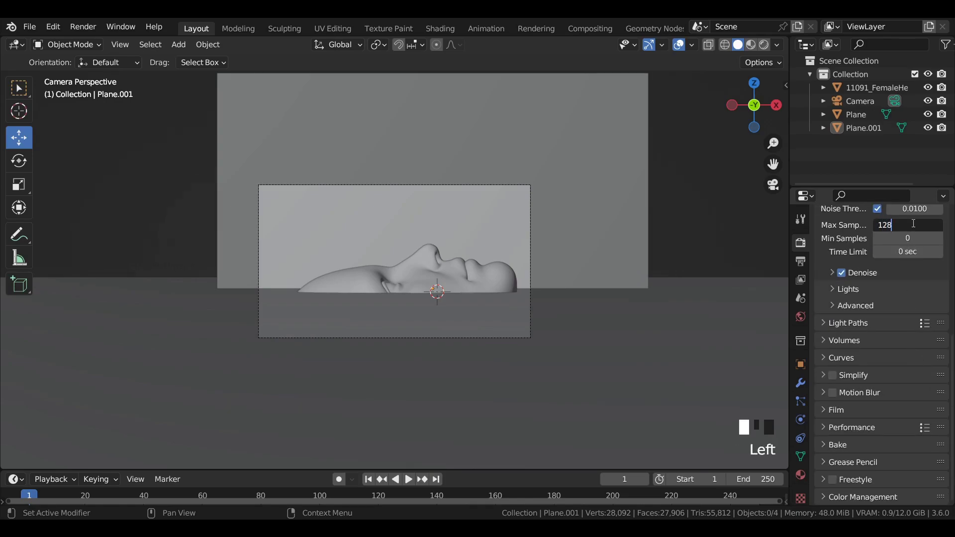
text(128)
key(Return)
- In the color management settings, choose the Very High Contrast look for the Filmic view transform
scroll(890, 477, down, 10)
click(876, 496)
scroll(894, 434, down, 7)
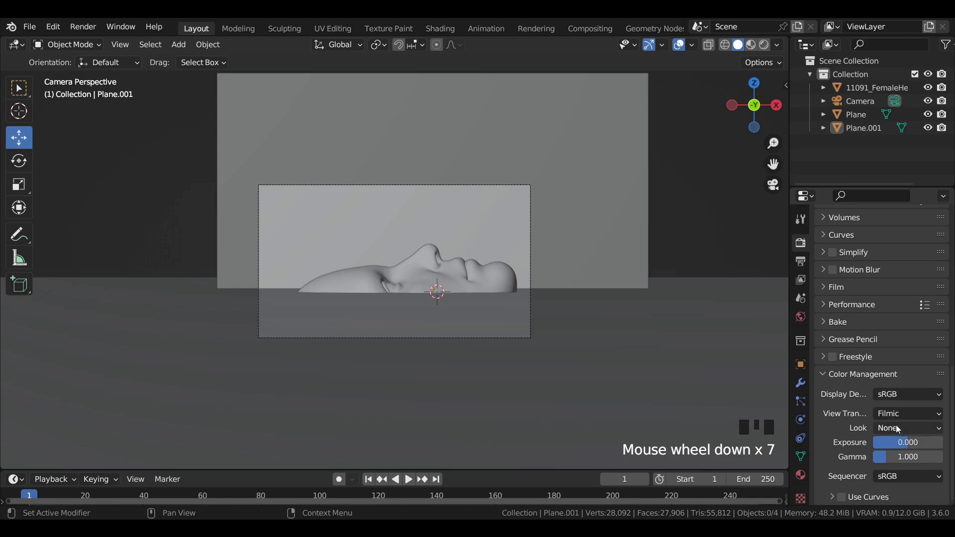
click(895, 414)
click(884, 431)
click(903, 430)
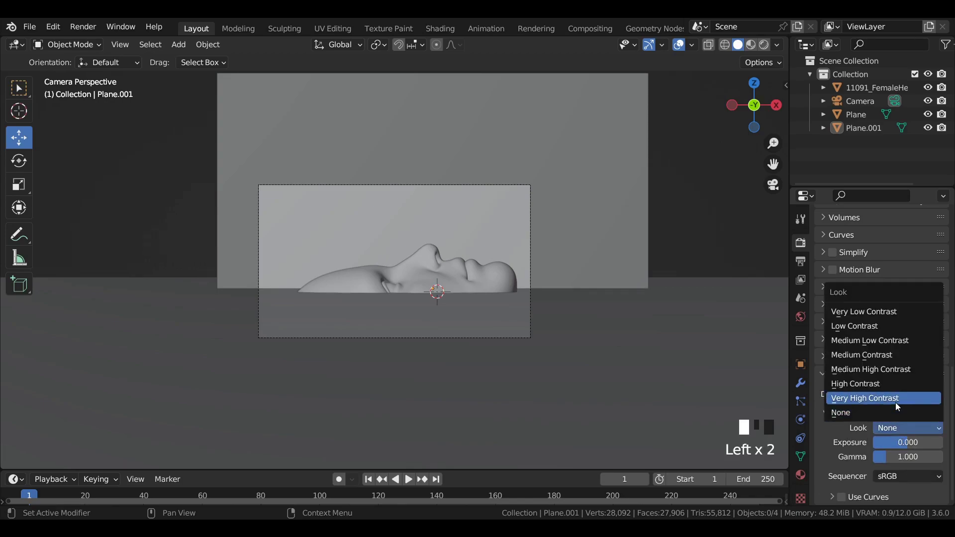
click(890, 398)
- Set the world background color to black and switch the viewport to rendered shading
click(800, 317)
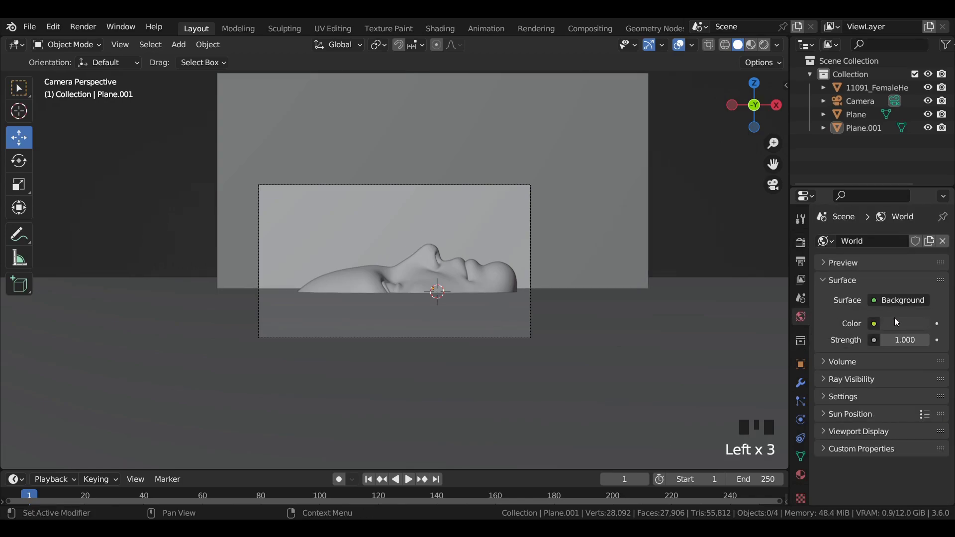
click(919, 326)
drag(921, 208, 919, 232)
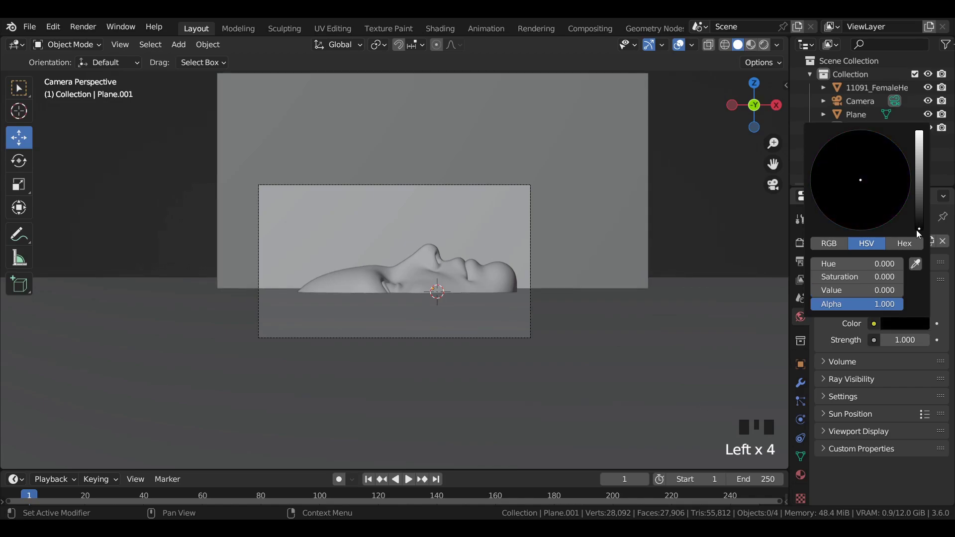
click(764, 45)
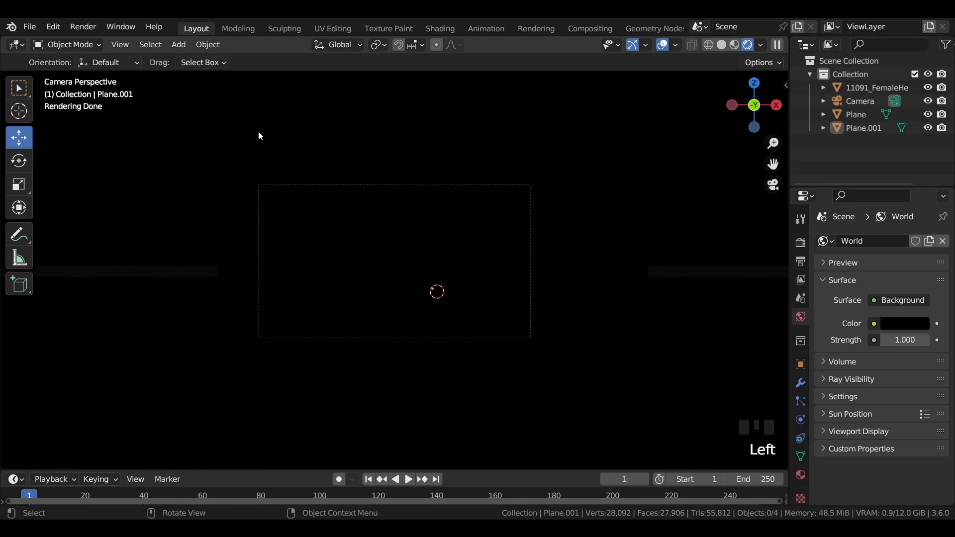
- Add a new plane mesh and raise it above the camera frame over the head
key(shift+a)
mouse_move(261, 131)
click(329, 130)
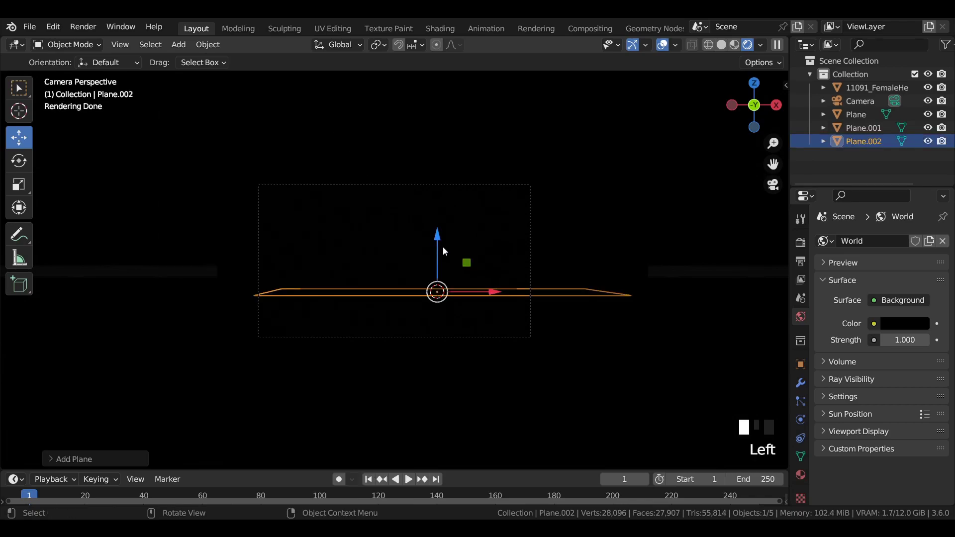
drag(445, 251, 444, 107)
- Give the overhead plane a new material with an Emission surface
click(801, 469)
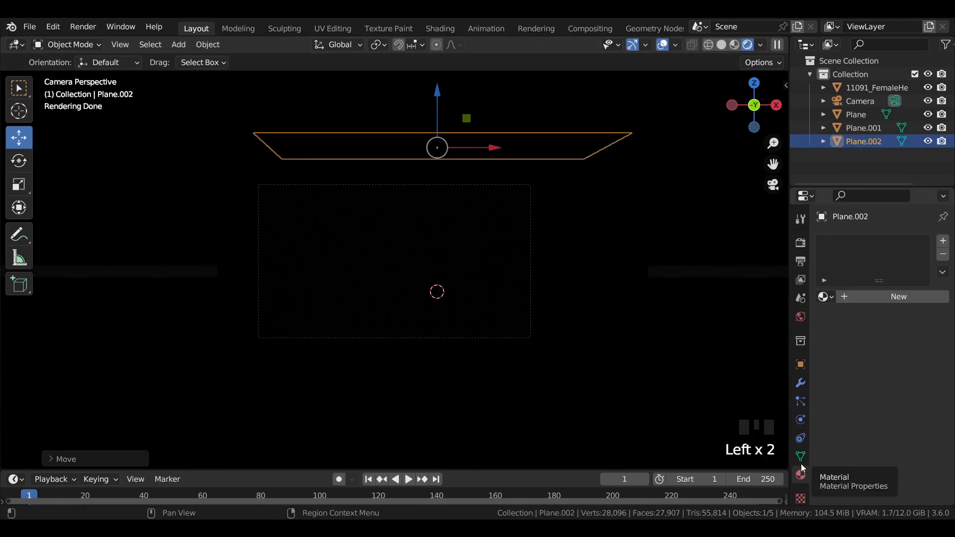
double_click(904, 301)
click(897, 356)
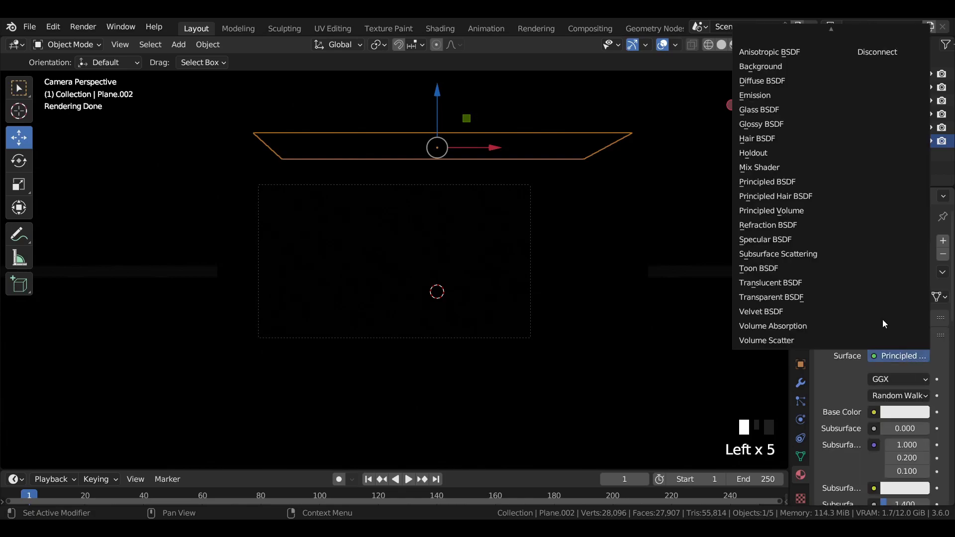
click(754, 95)
- Raise the emissive plane higher, shift it slightly along X to about -0.21 m, and save the file
scroll(429, 150, down, 2)
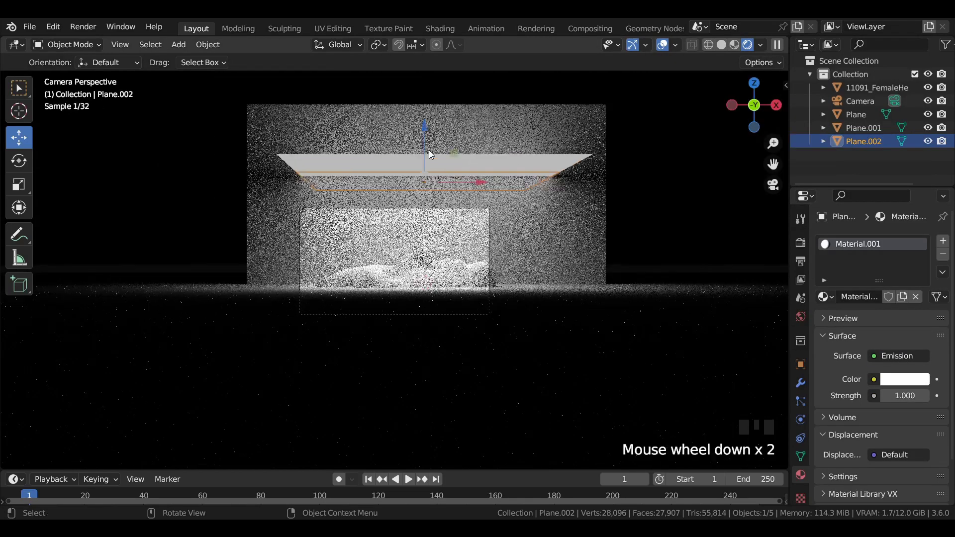
scroll(429, 150, down, 1)
drag(419, 145, 405, 97)
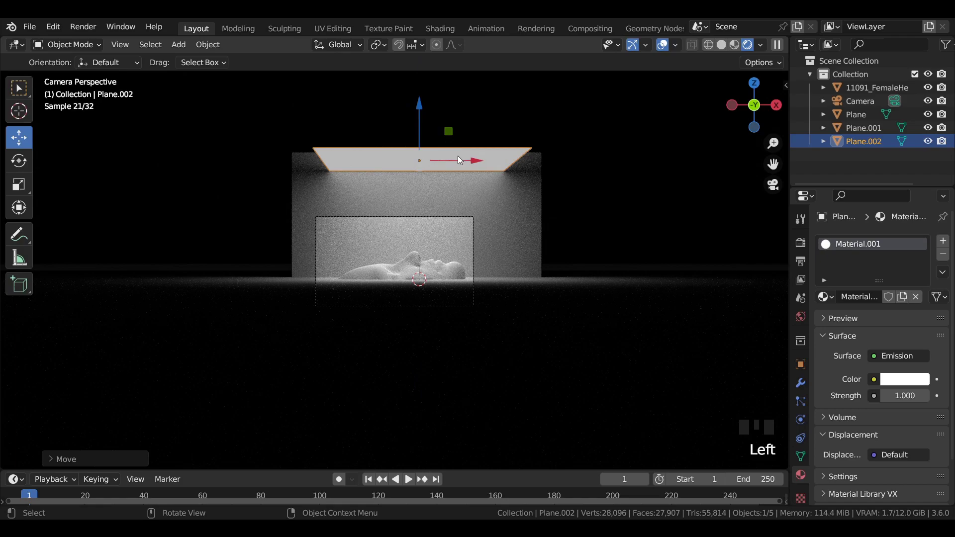
drag(457, 160, 450, 161)
scroll(445, 202, up, 2)
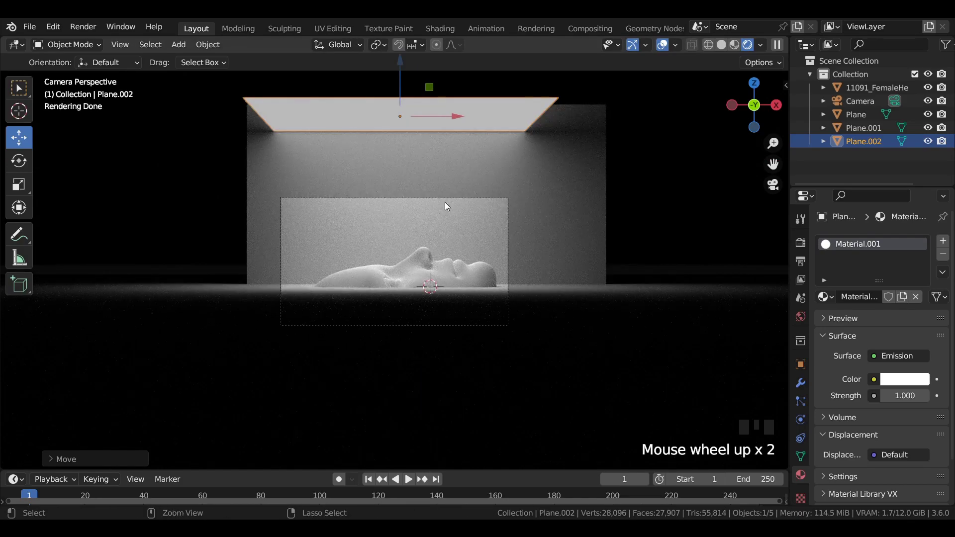
key(ctrl+s)
- Reposition the camera to X -0.16455 m and Y -7 m so it frames the face tightly, and save the file
click(296, 220)
click(800, 364)
drag(890, 296, 890, 283)
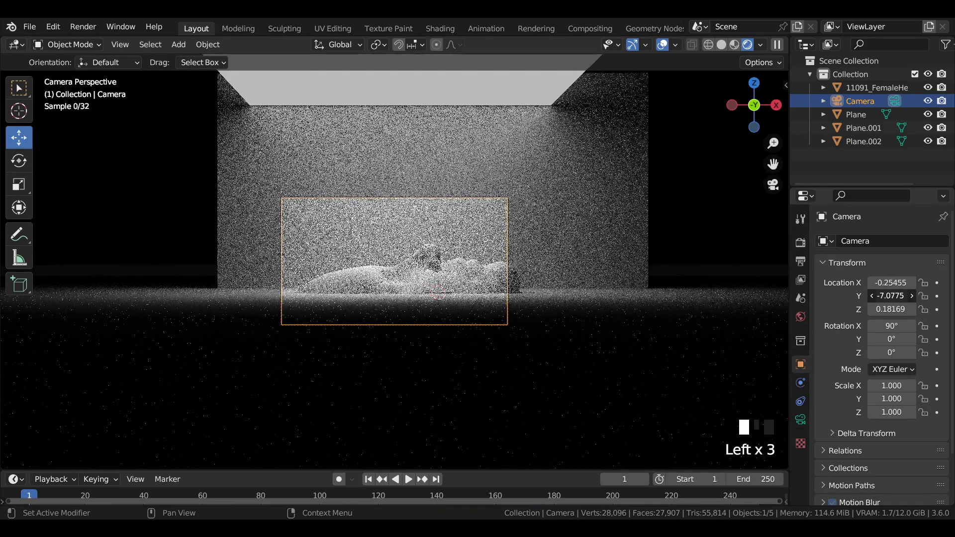
click(890, 282)
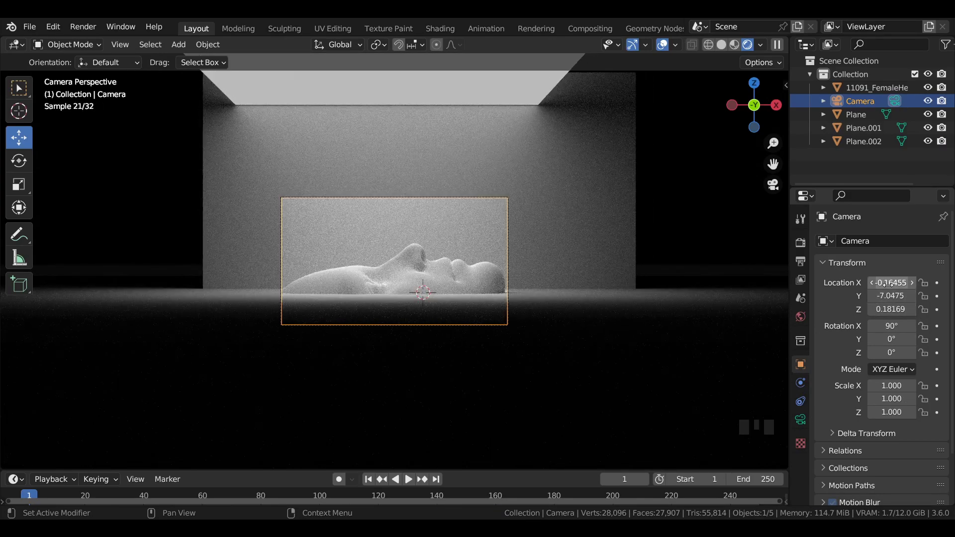
ctrl+click(883, 296)
click(375, 243)
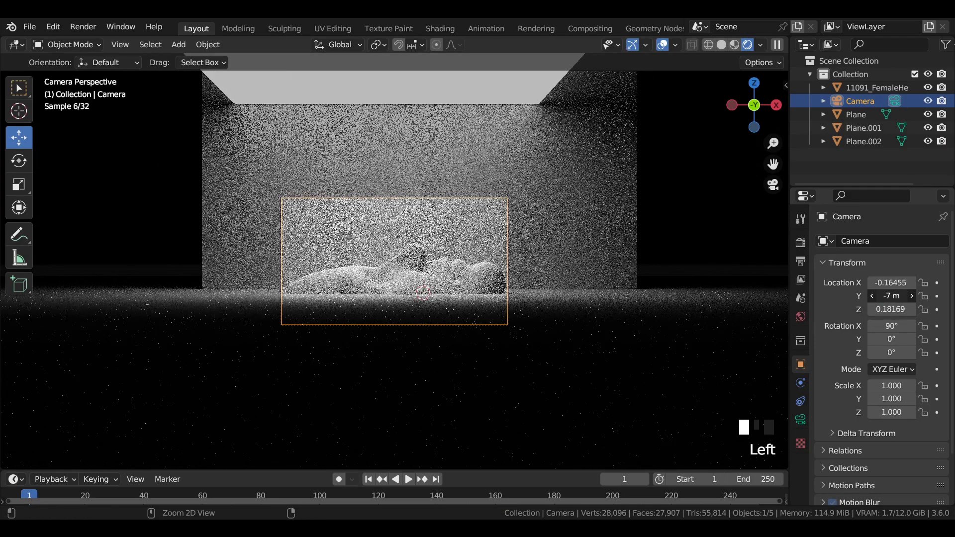
key(ctrl+s)
key(ctrl+s)
scroll(375, 240, up, 4)
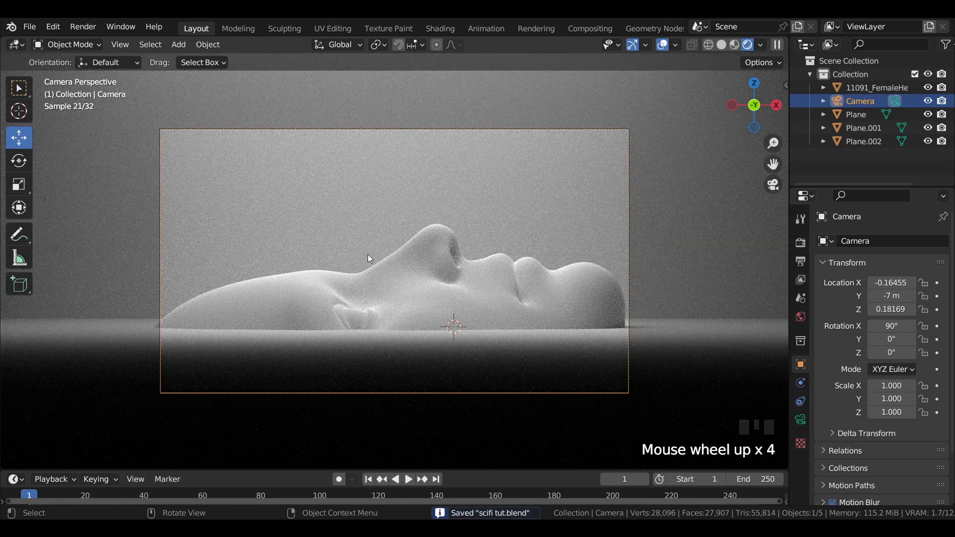
scroll(368, 257, down, 6)
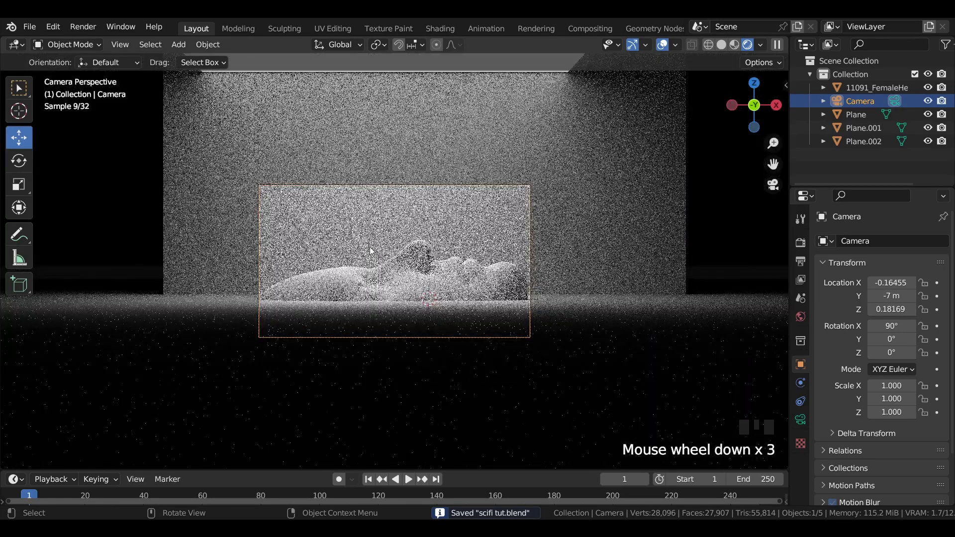
- Split the viewport to open a Shader Editor beside it and hide that editor's sidebar
click(492, 181)
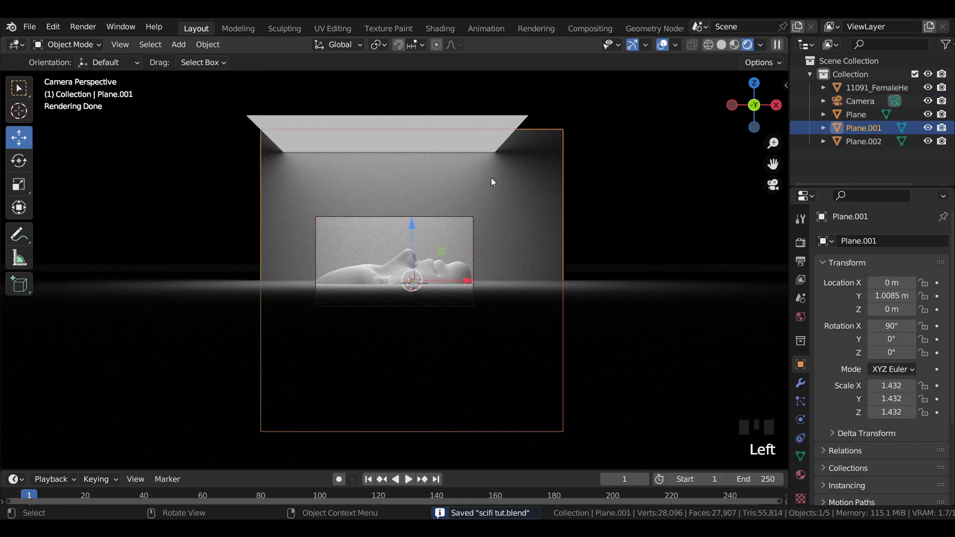
click(648, 182)
drag(785, 40, 338, 42)
click(353, 44)
click(416, 171)
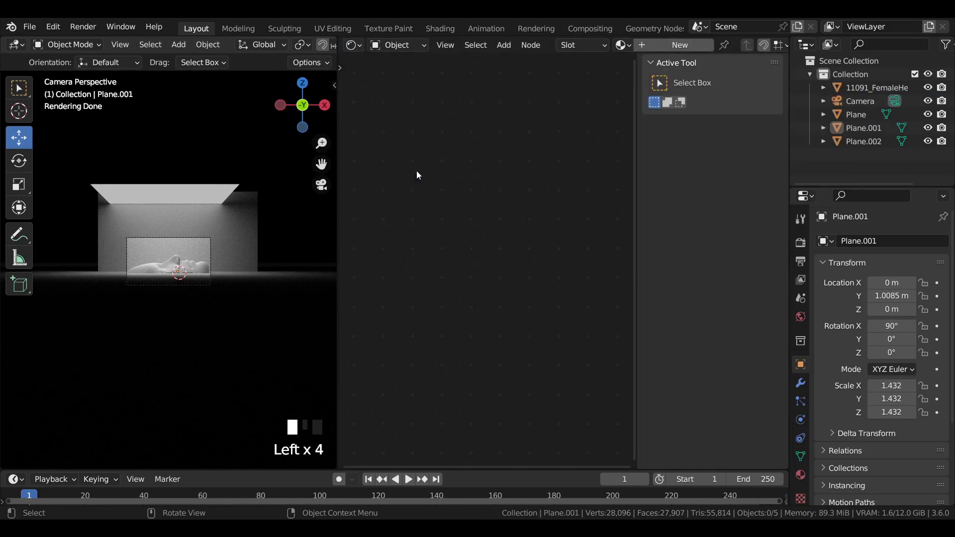
key(n)
- Create a new material on the backdrop plane with Metallic 1, Specular 1 and Roughness 0.2
scroll(126, 212, up, 5)
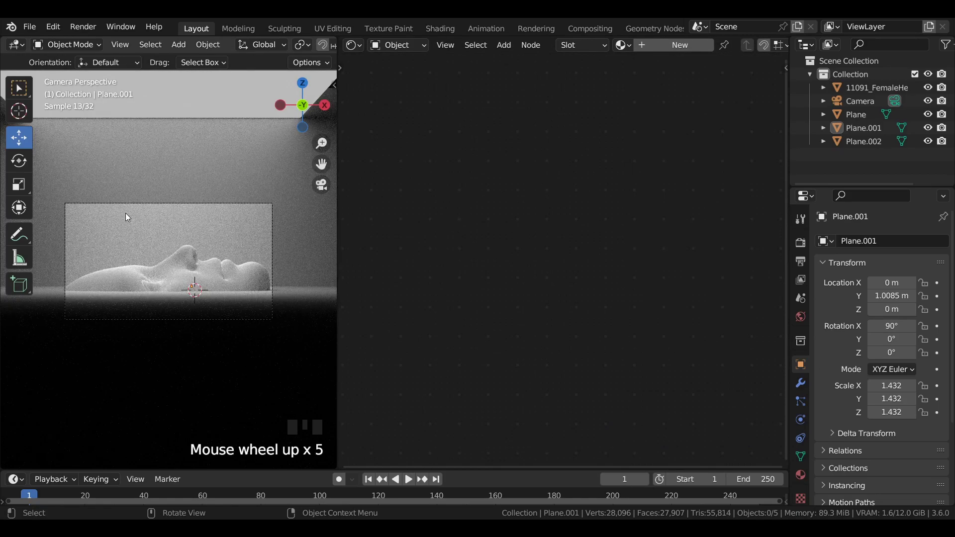
click(215, 172)
click(679, 45)
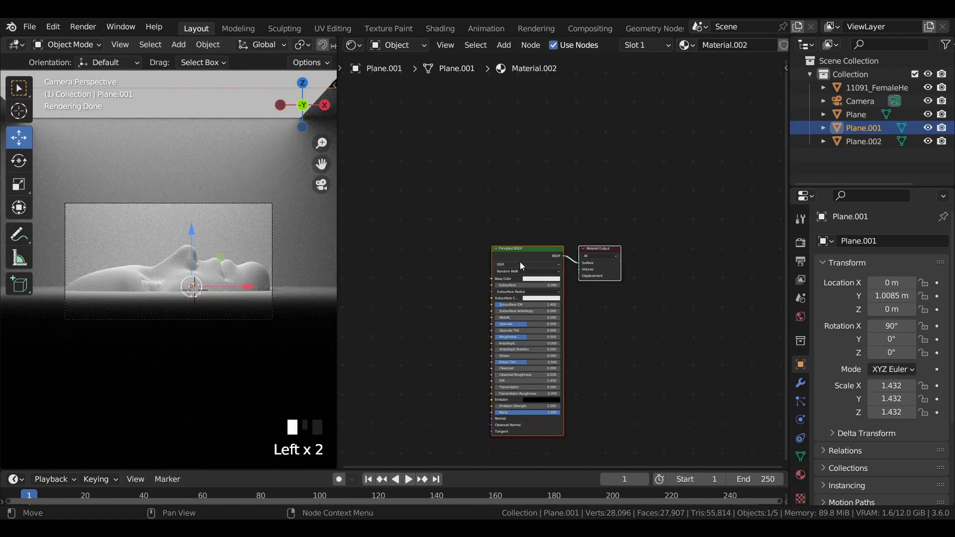
scroll(508, 245, up, 7)
drag(508, 238, 614, 238)
drag(557, 249, 615, 249)
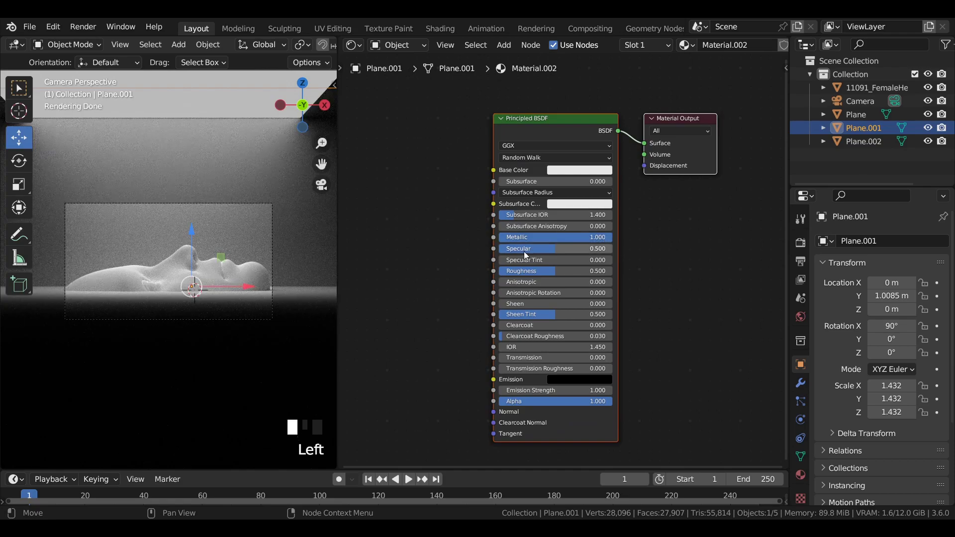
click(572, 272)
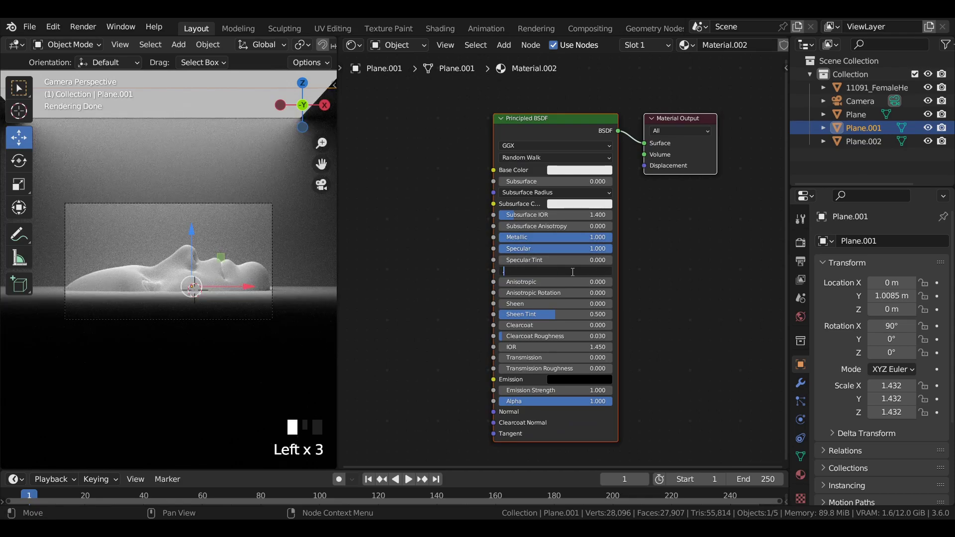
text(0.2)
key(Return)
- Set the backdrop material's base color to a bright cyan-blue with hue 0.553, saturation 0.985 and value 1
scroll(213, 222, up, 3)
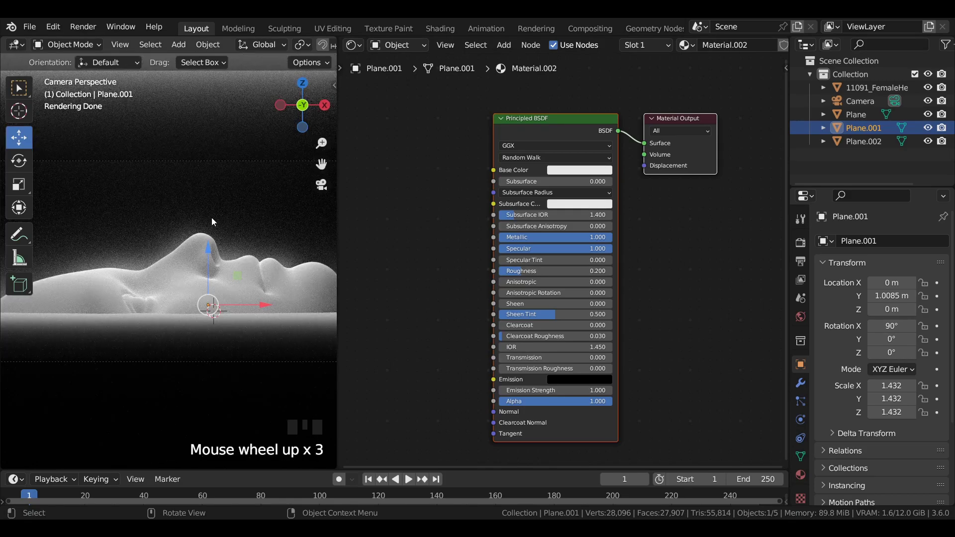
click(583, 170)
click(607, 170)
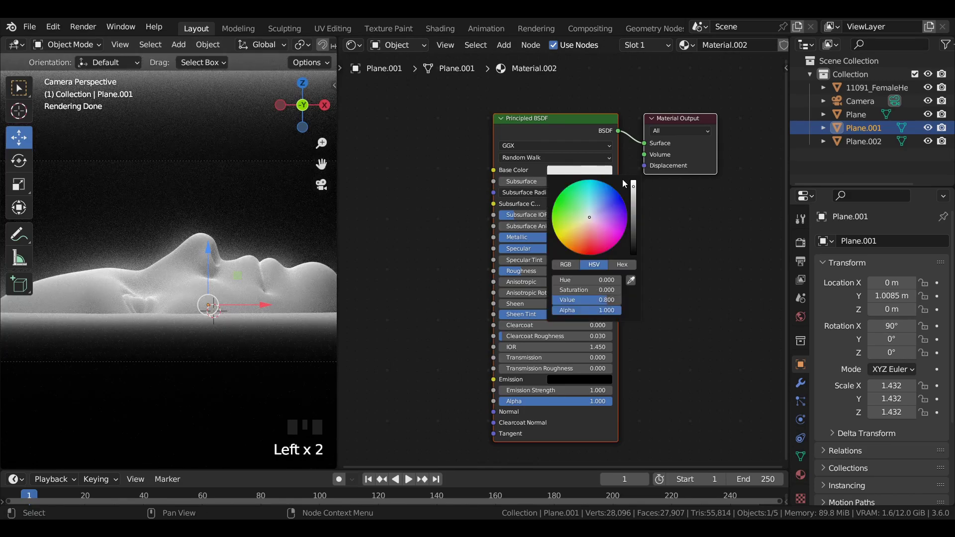
click(633, 183)
click(593, 187)
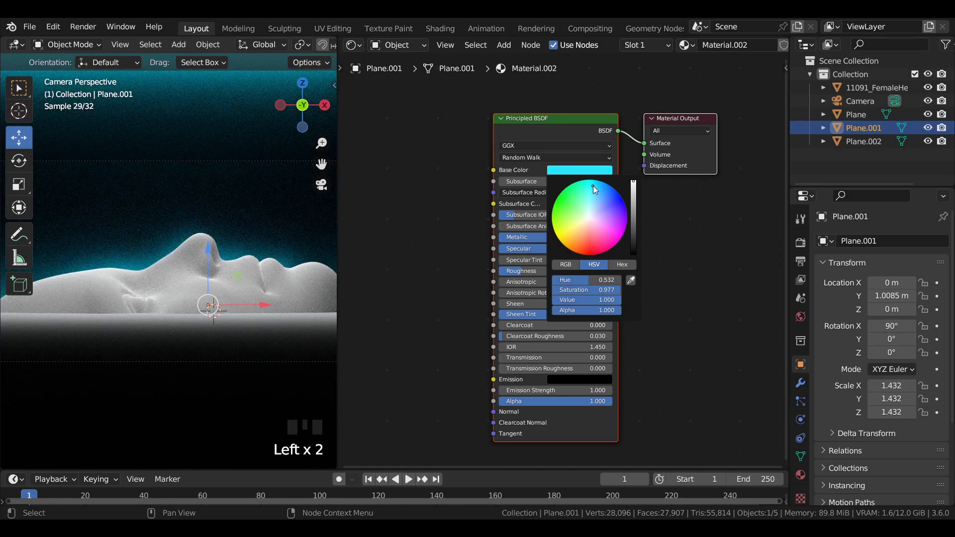
drag(592, 186, 595, 185)
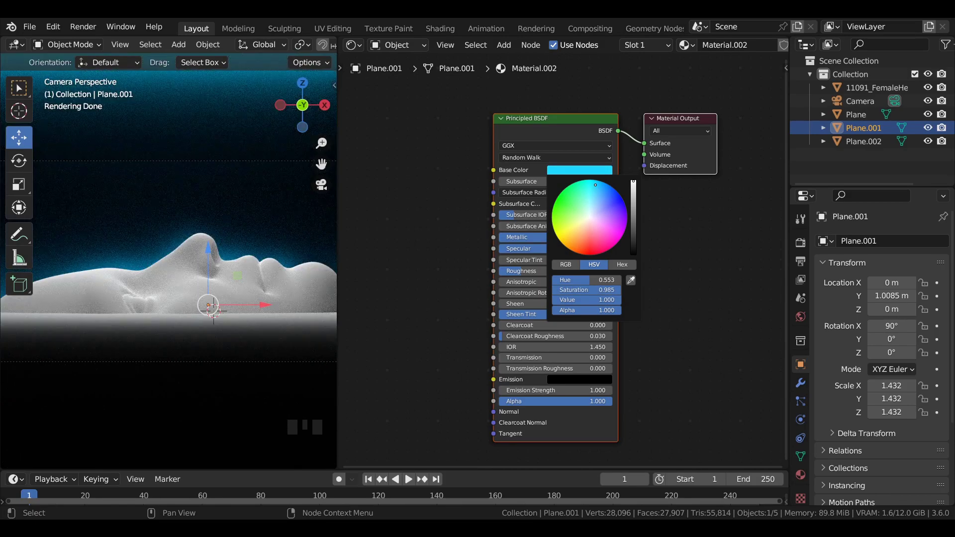
- Lower the emissive overhead plane to about Z 0.98 m, keeping it above the camera frame
scroll(129, 228, down, 4)
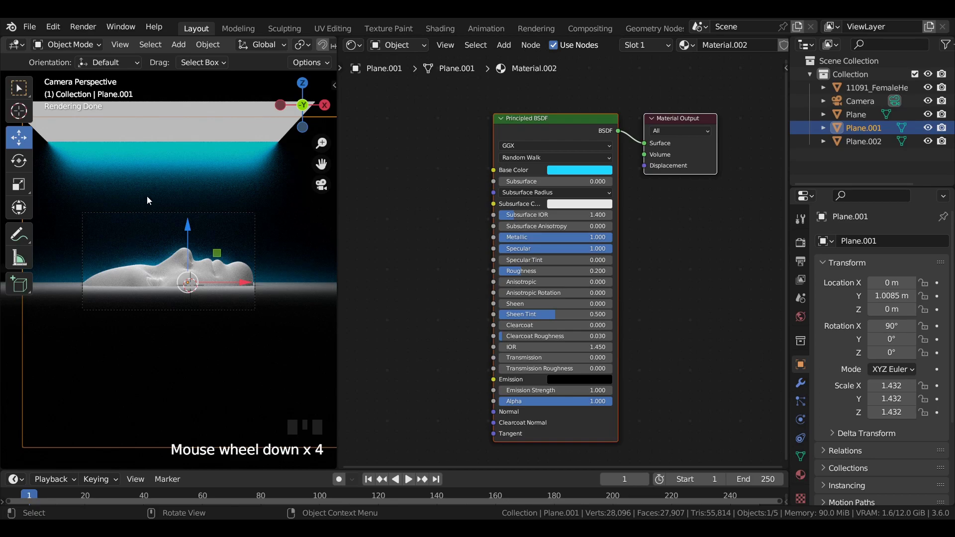
click(206, 114)
drag(165, 83, 162, 103)
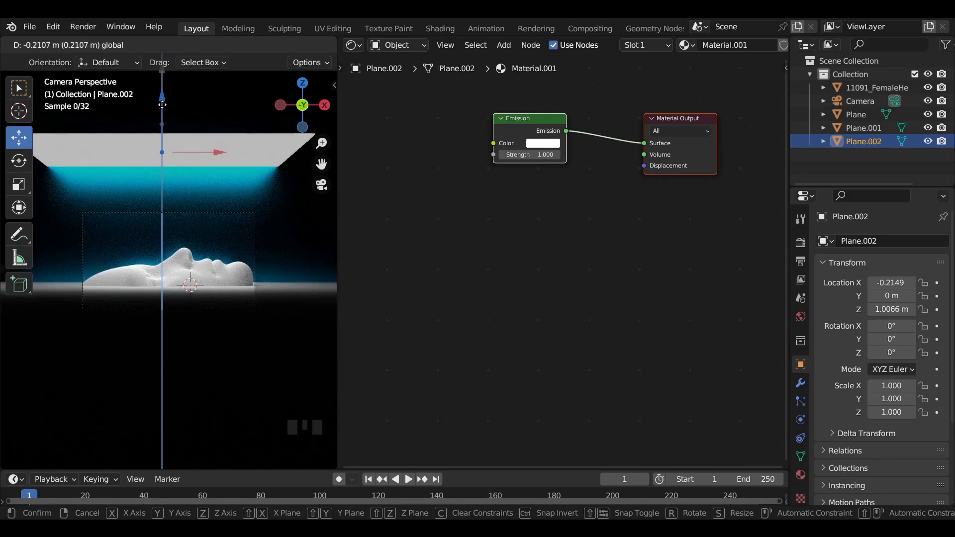
drag(163, 104, 162, 106)
scroll(244, 194, up, 3)
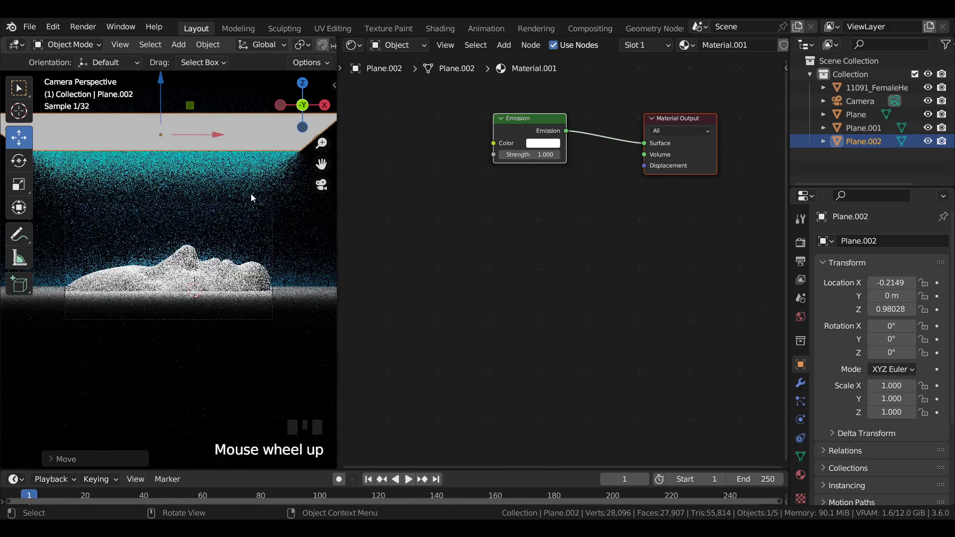
scroll(244, 198, down, 2)
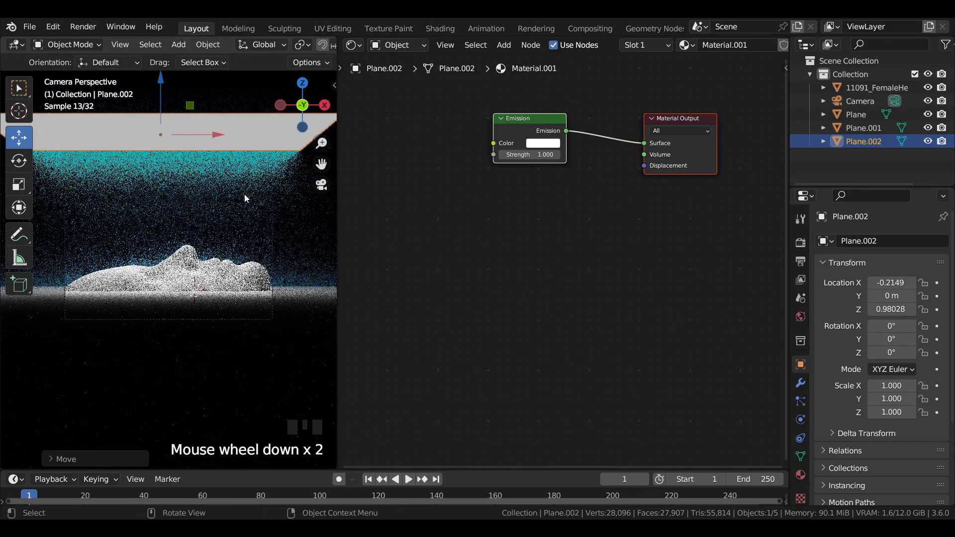
- Create a new material on the floor plane with Metallic 1, Specular 1 and Roughness 0.1, and save the file
click(177, 267)
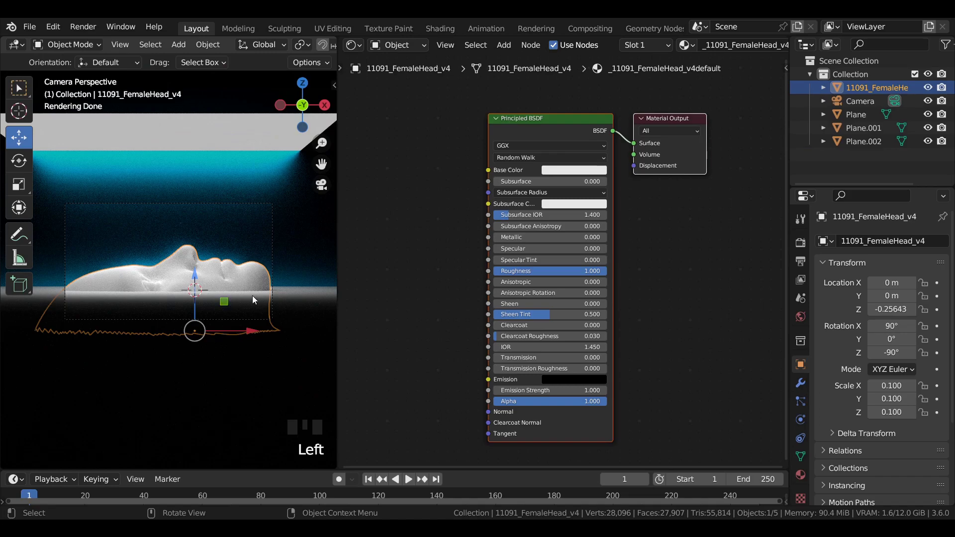
click(255, 295)
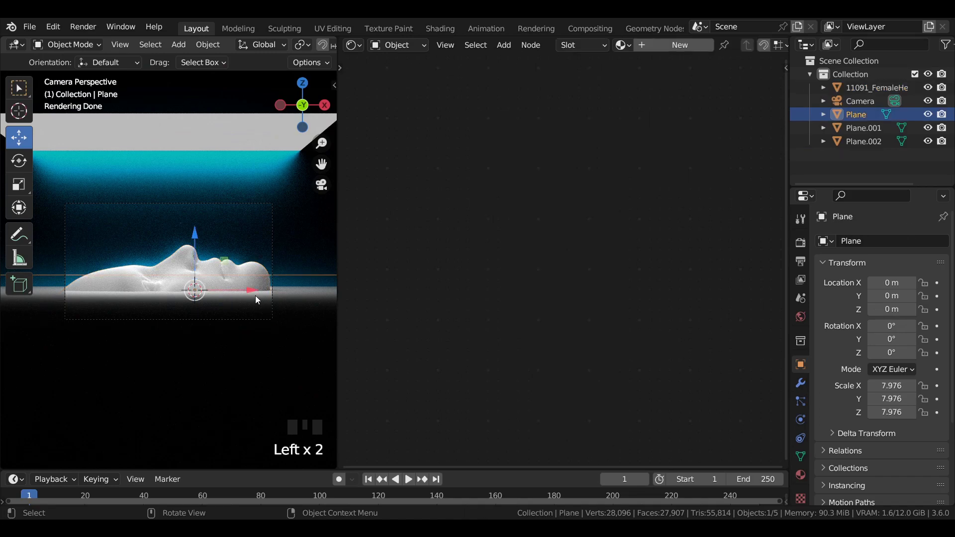
click(671, 50)
drag(517, 238, 587, 248)
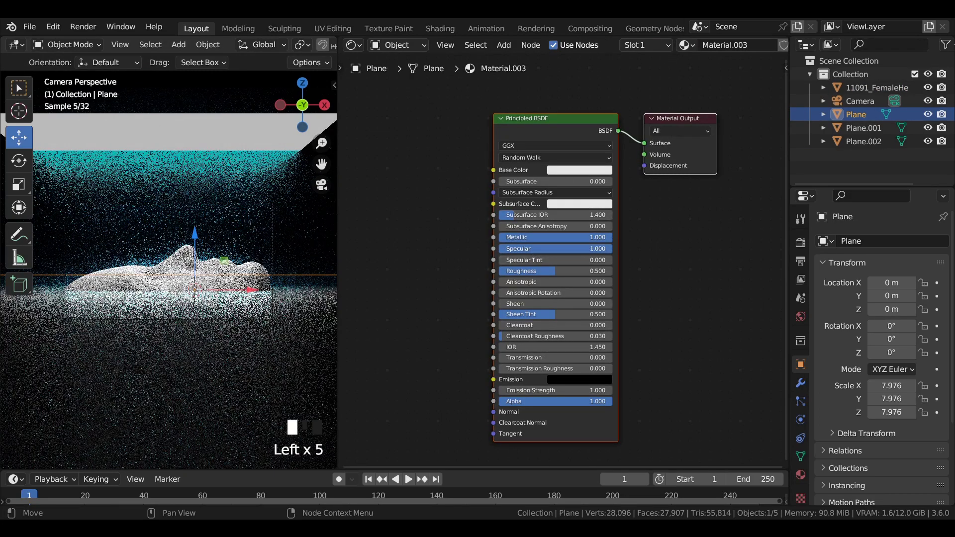
click(559, 271)
text(.1)
key(Return)
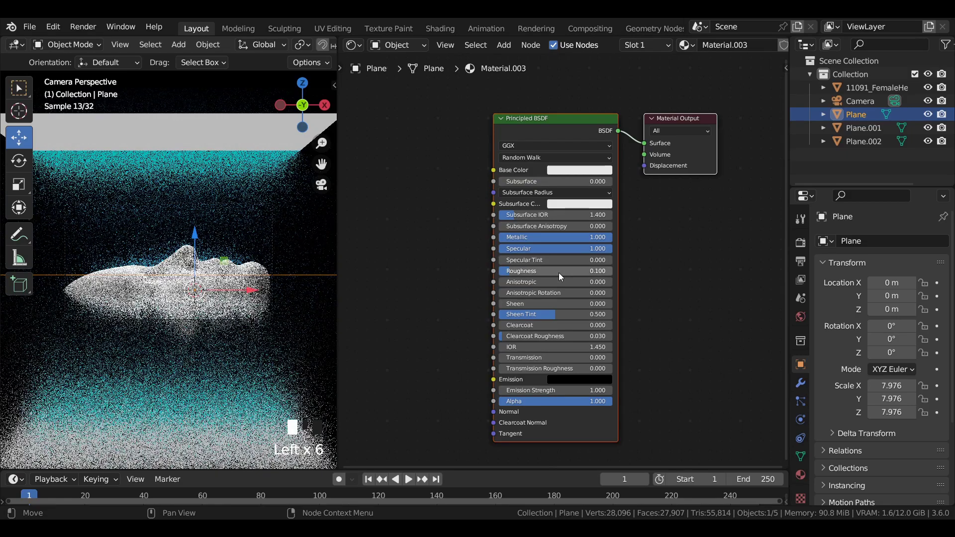
scroll(232, 237, up, 3)
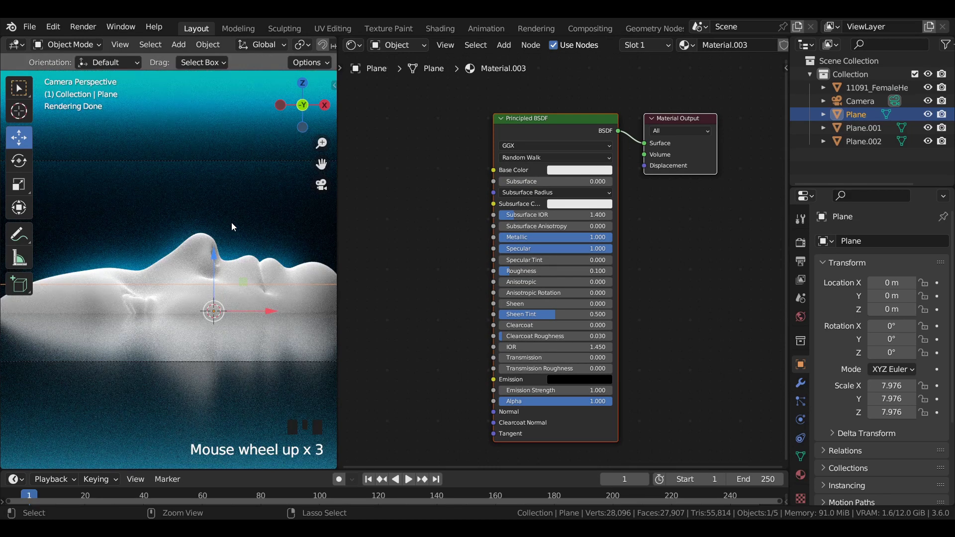
key(ctrl+s)
key(ctrl+s)
key(ctrl+s)
key(ctrl+s)
- Set the female head material's Specular to 1, Roughness to 0 and Subsurface to 1
click(195, 249)
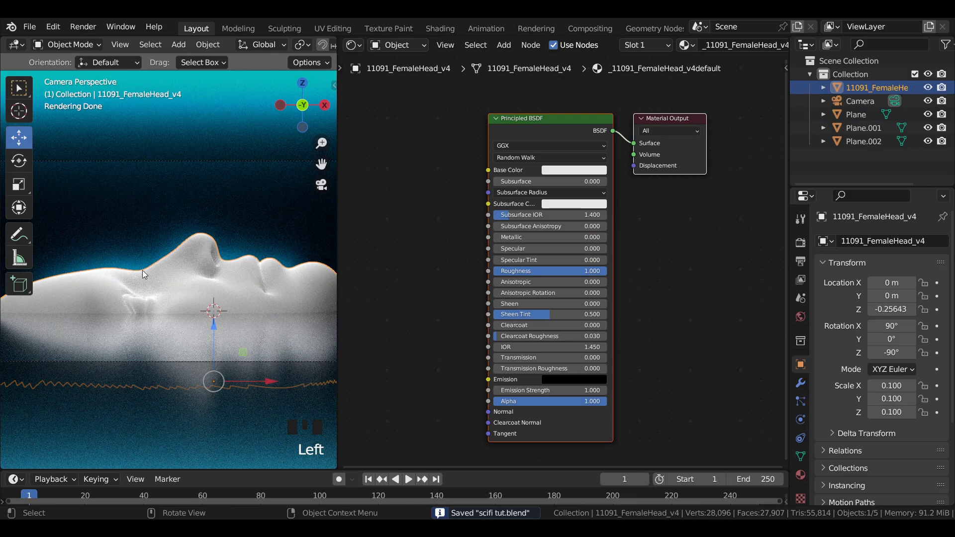
middle_drag(535, 175, 543, 101)
drag(552, 174, 597, 175)
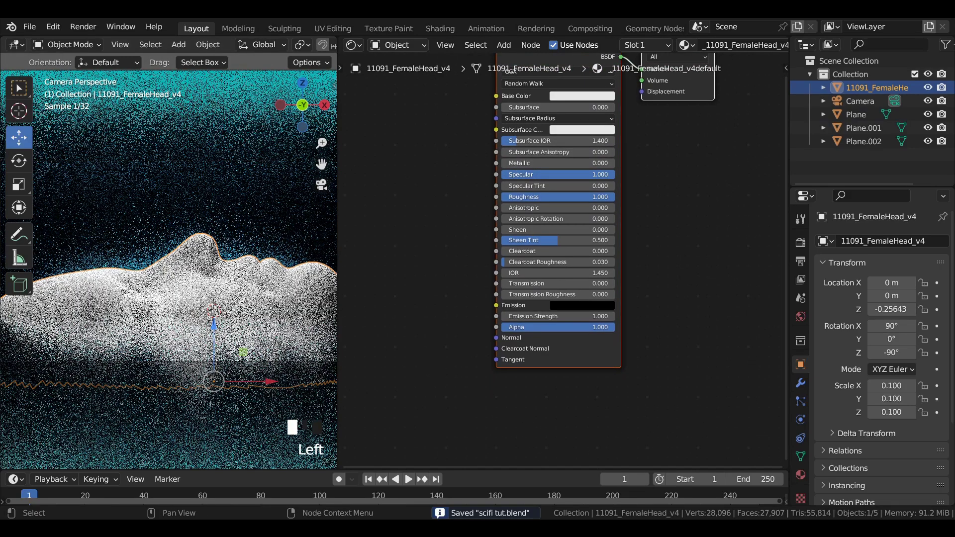
double_click(571, 197)
text(0)
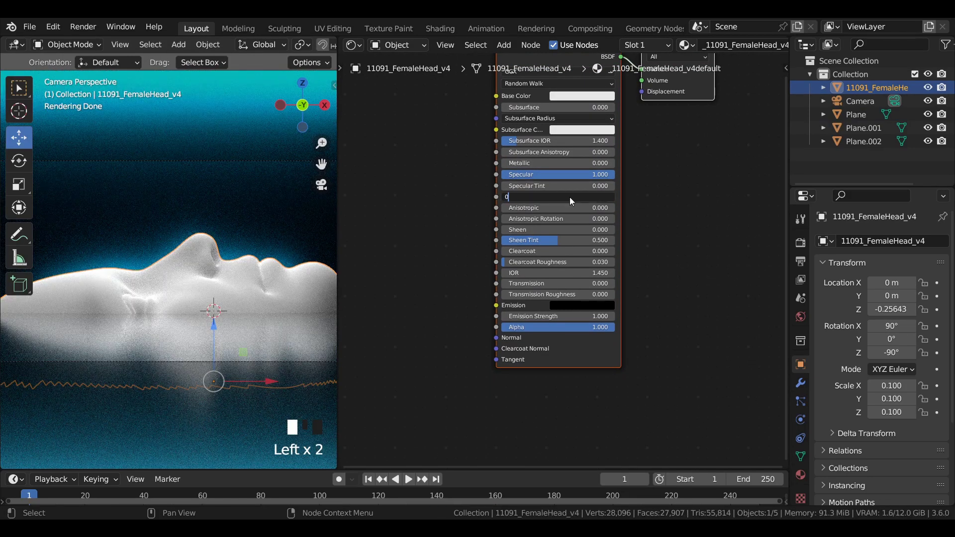
key(Return)
middle_drag(457, 154, 415, 197)
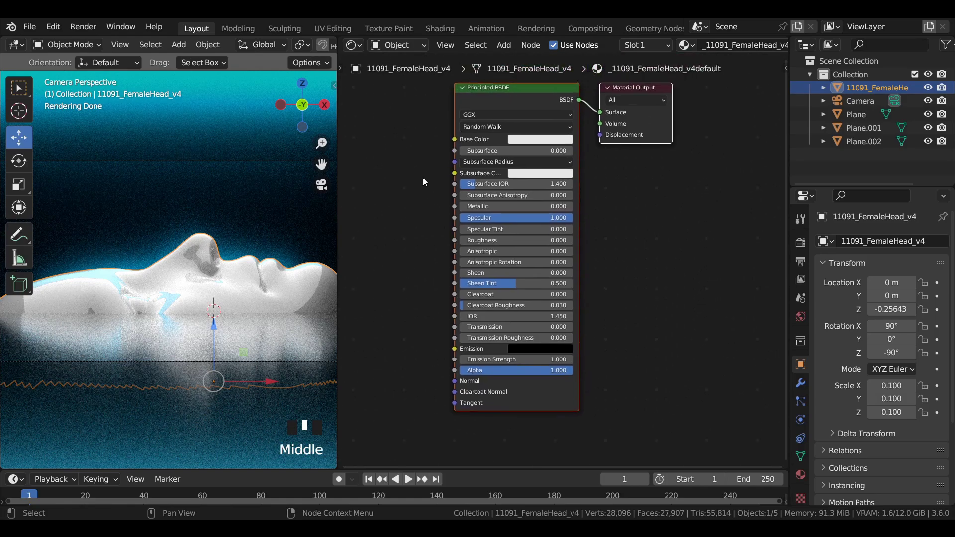
drag(469, 150, 577, 150)
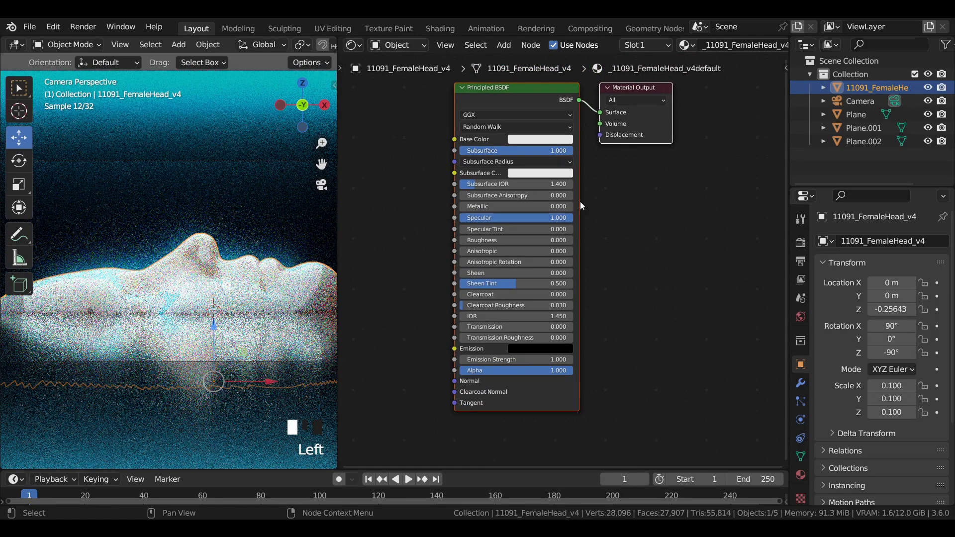
- Move the head material's Material Output node down beside the lower end of the Principled BSDF
click(651, 116)
scroll(652, 115, down, 3)
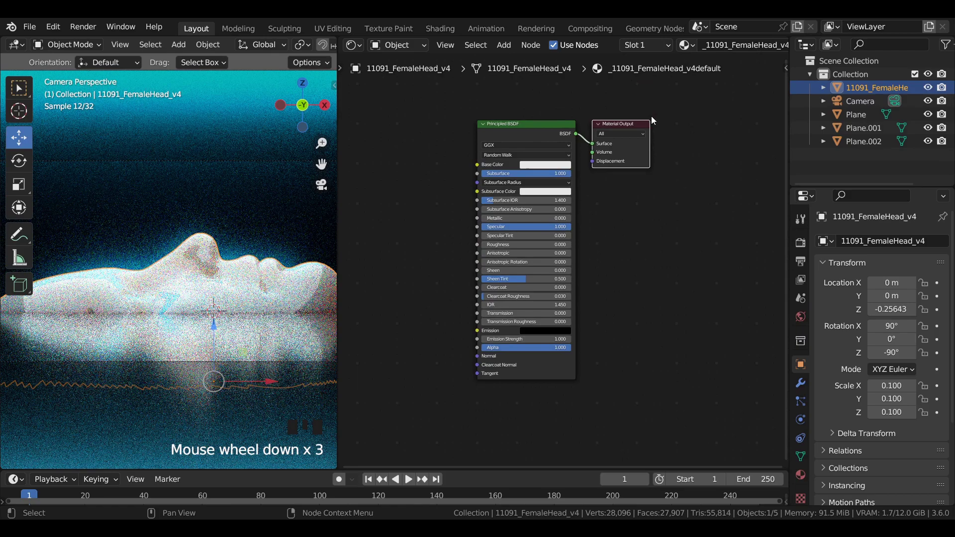
key(g)
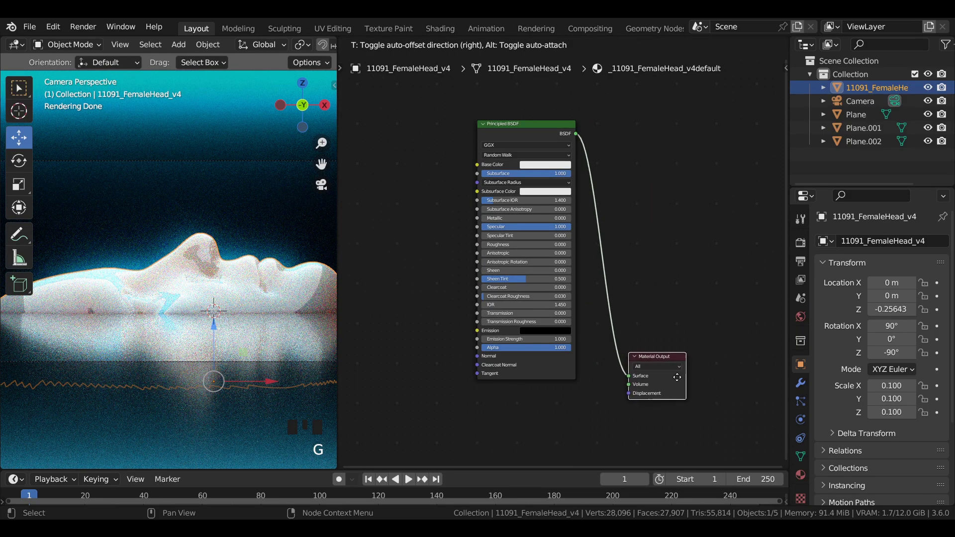
click(676, 378)
- Add a Vector Displacement node below the Principled BSDF and connect it to the Material Output's Displacement input
middle_drag(629, 341, 640, 196)
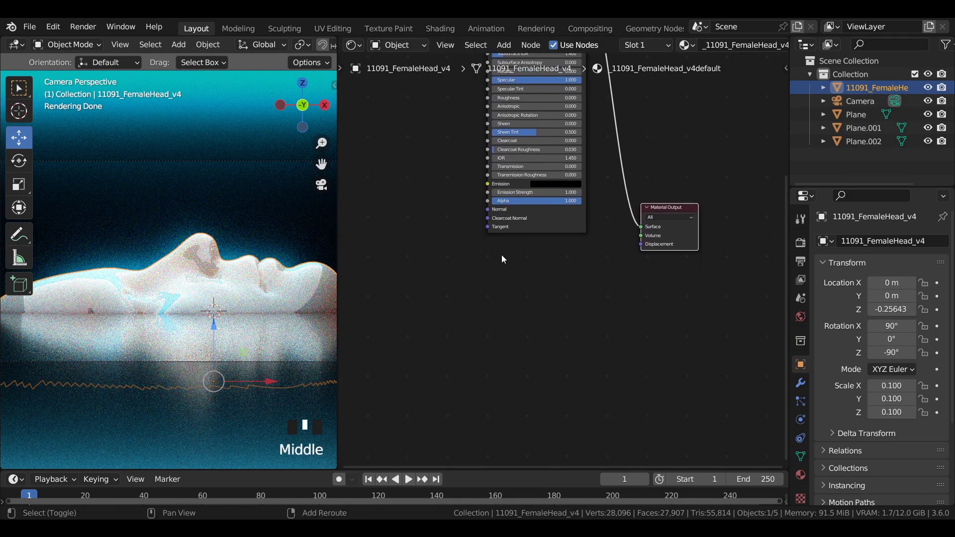
key(shift+a)
text(vect)
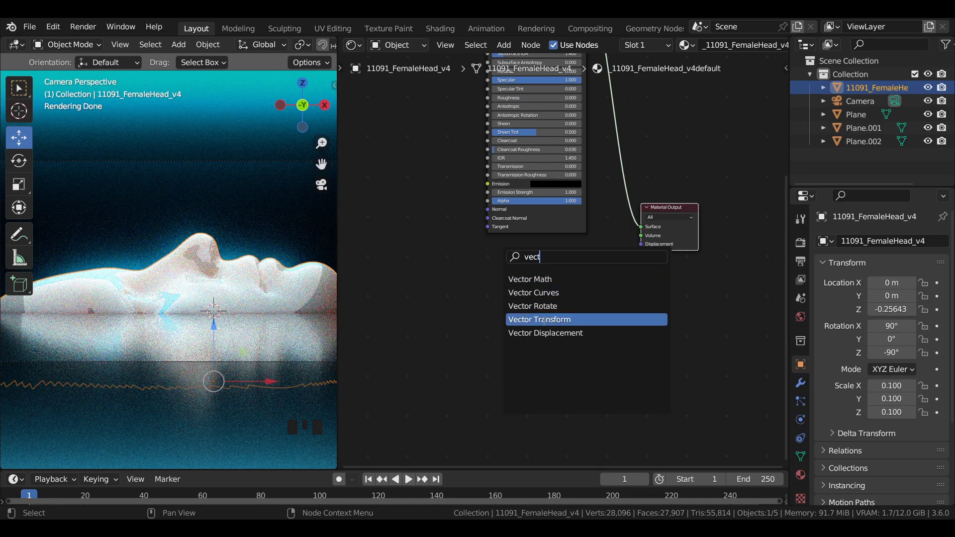
click(540, 333)
click(537, 332)
drag(549, 255, 641, 244)
- Set the Vector Displacement node to World Space with a Scale of 0.2
middle_drag(593, 267, 647, 266)
scroll(625, 268, up, 4)
click(589, 262)
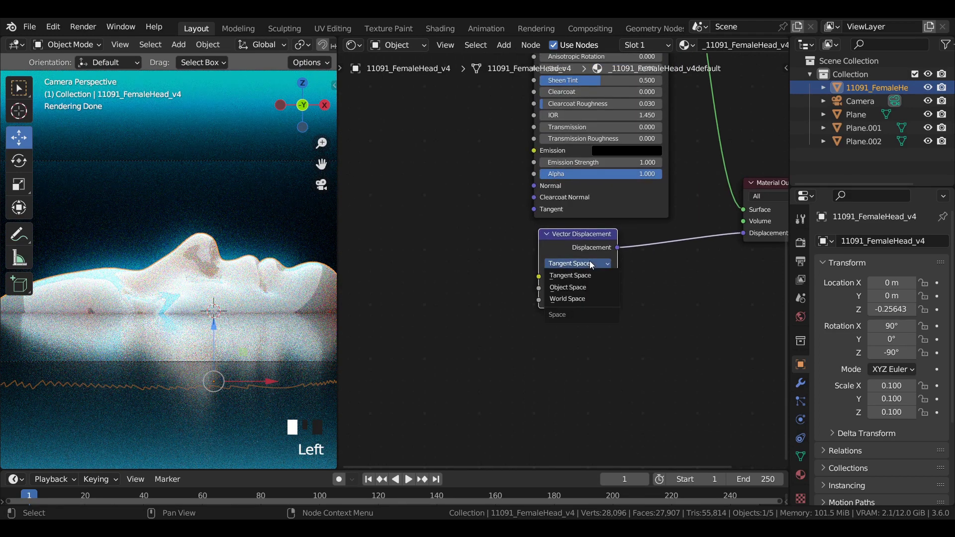
click(564, 308)
click(583, 301)
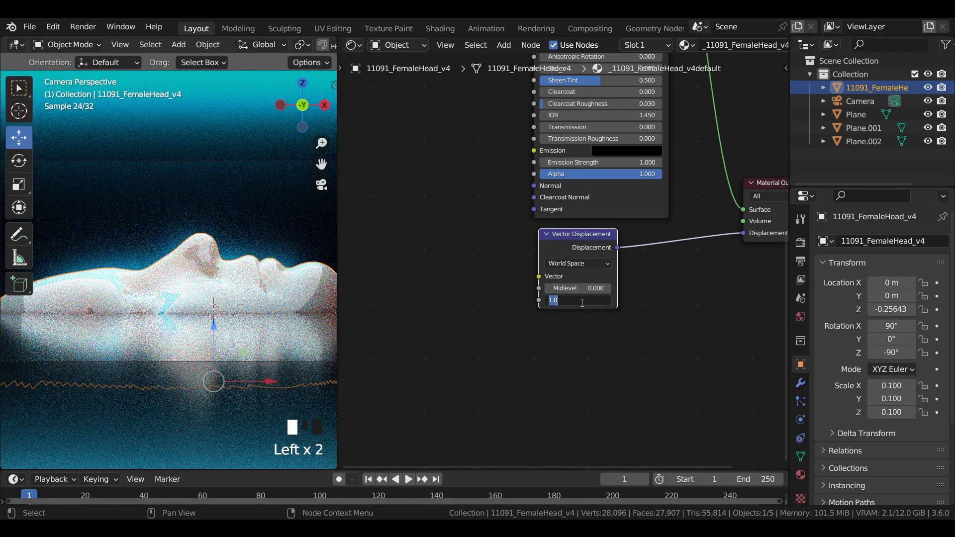
text(.2)
key(Return)
- Add a Combine XYZ node and connect its output to the Vector input of the Vector Displacement node
middle_drag(342, 250, 474, 246)
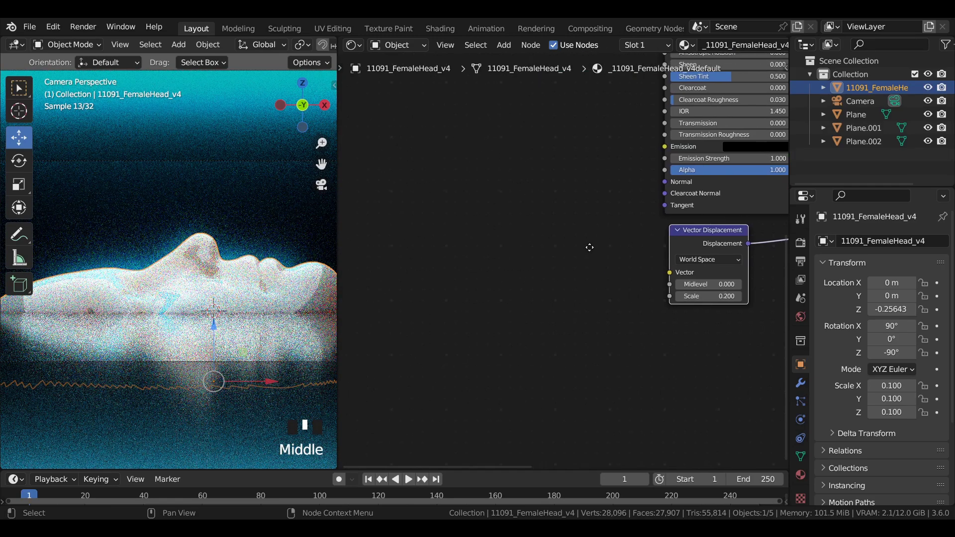
key(shift+a)
click(473, 243)
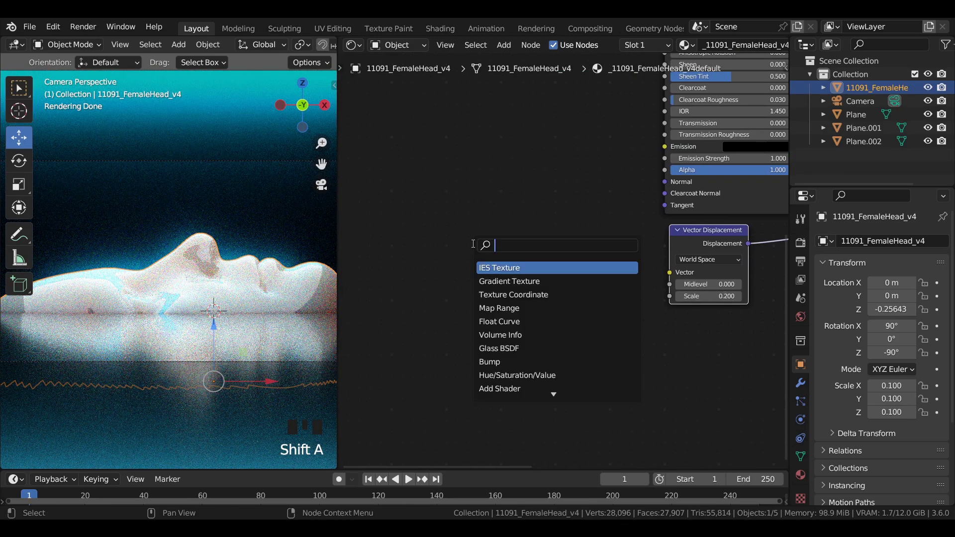
text(com)
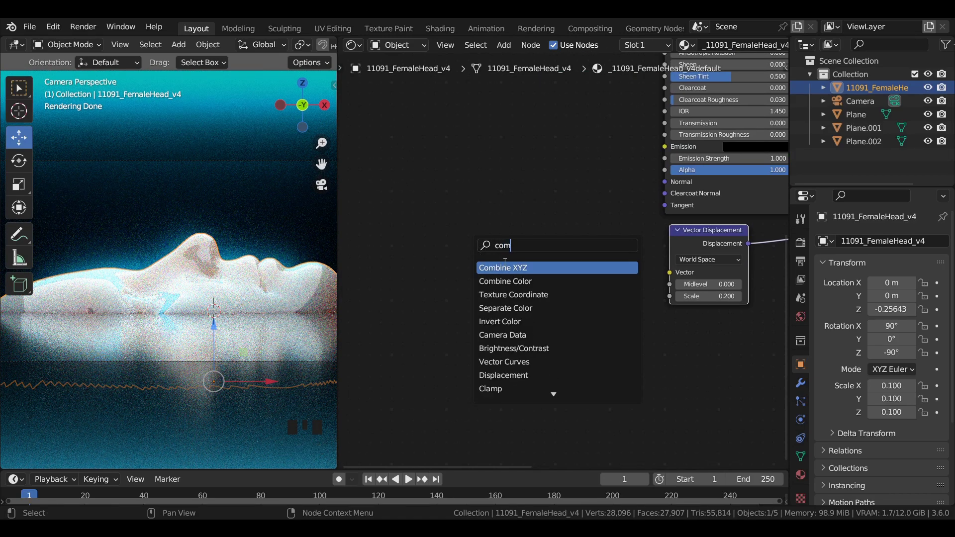
key(Return)
click(505, 260)
drag(550, 250, 670, 271)
- Add a Voronoi Texture with the Minkowski distance metric and feed its Color into the Z input of Combine XYZ
ctrl+scroll(619, 285, left, 8)
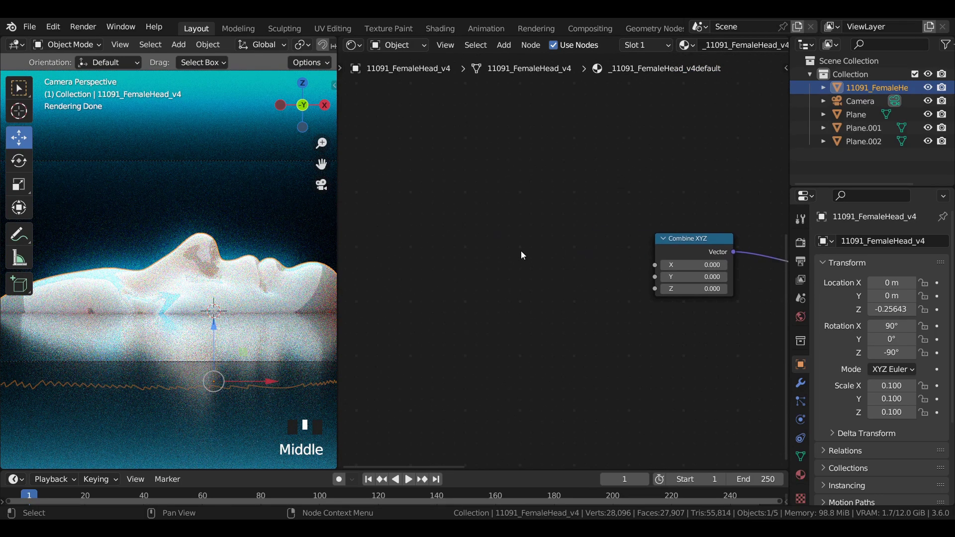
key(shift+a)
text(vor)
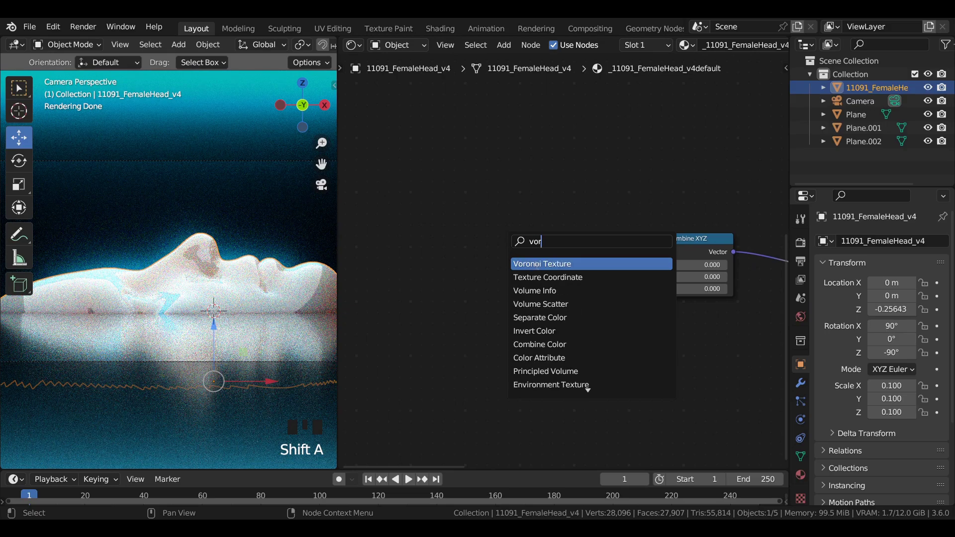
key(Return)
click(527, 250)
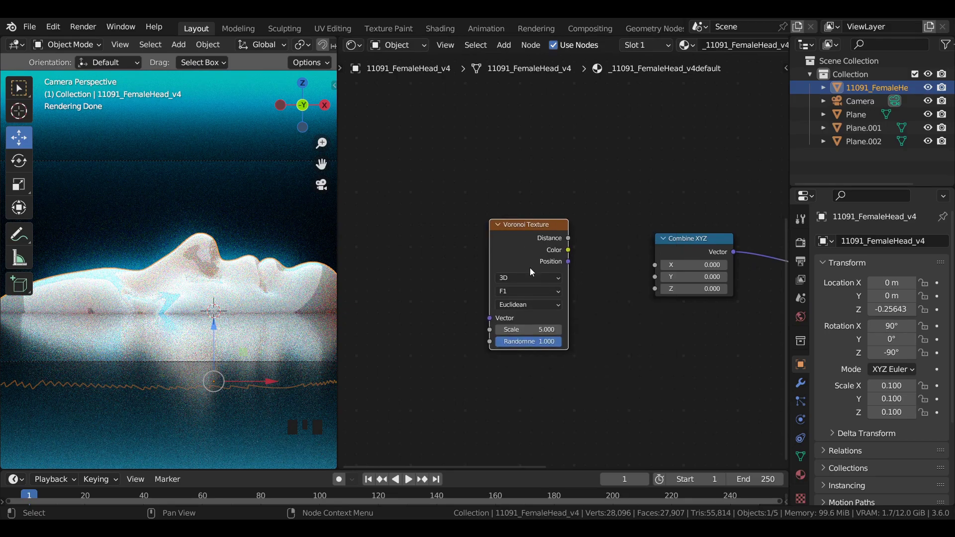
click(523, 305)
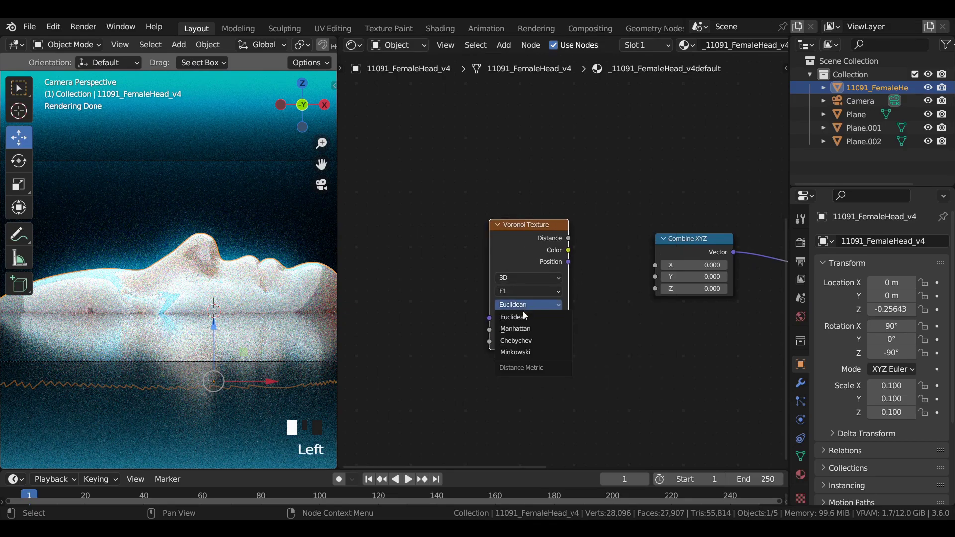
click(524, 354)
drag(569, 250, 625, 199)
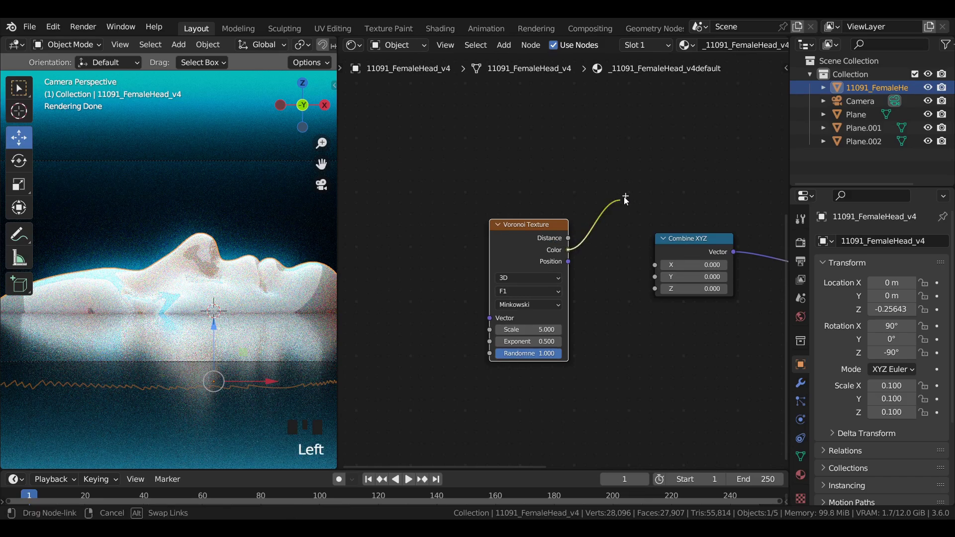
drag(640, 262, 654, 289)
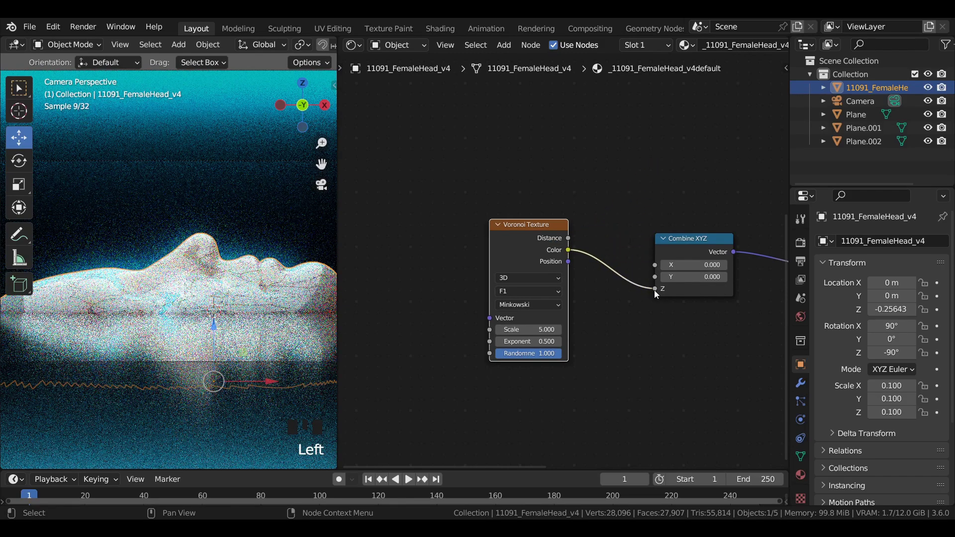
- Add linked Texture Coordinate and Mapping nodes to the Voronoi Texture and move Texture Coordinate away from Mapping to make room
middle_drag(481, 248, 601, 212)
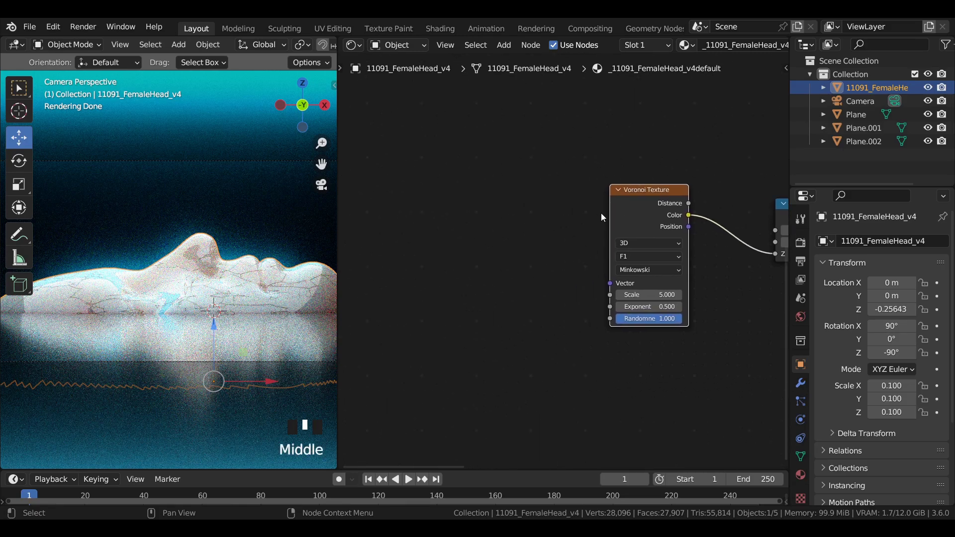
click(622, 214)
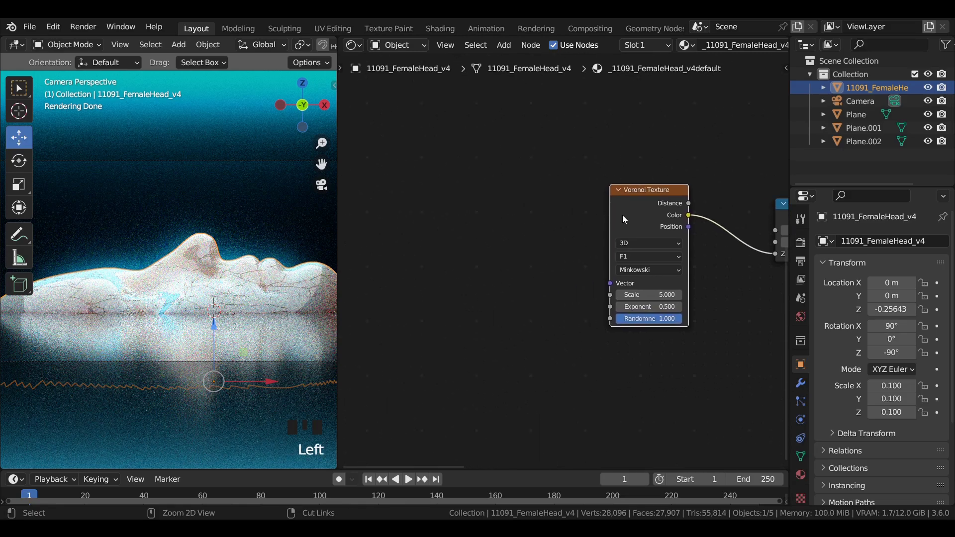
key(ctrl+t)
middle_drag(418, 232, 446, 211)
click(488, 216)
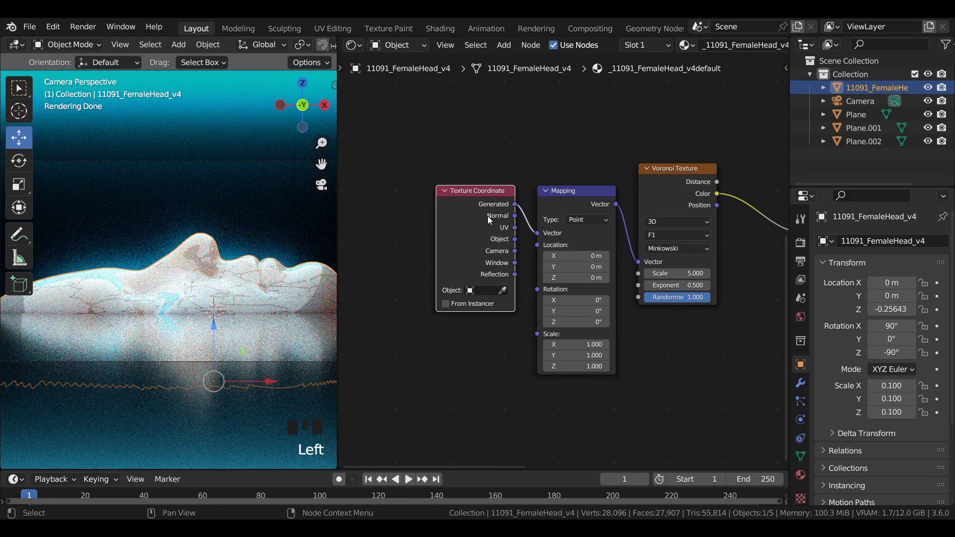
drag(487, 215, 391, 208)
- Insert a Wave Texture node into the link between Texture Coordinate and Mapping
key(shift+a)
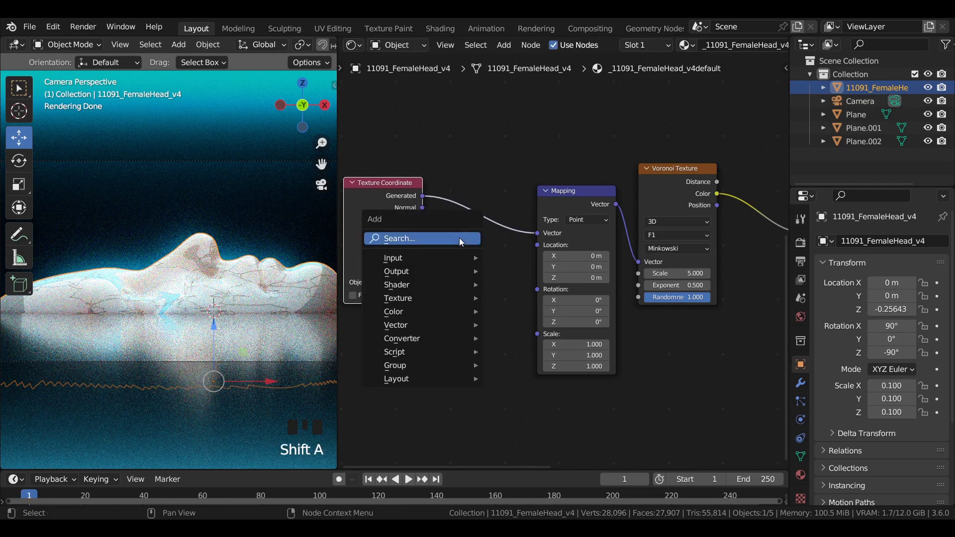
mouse_move(459, 238)
text(wave)
key(Down)
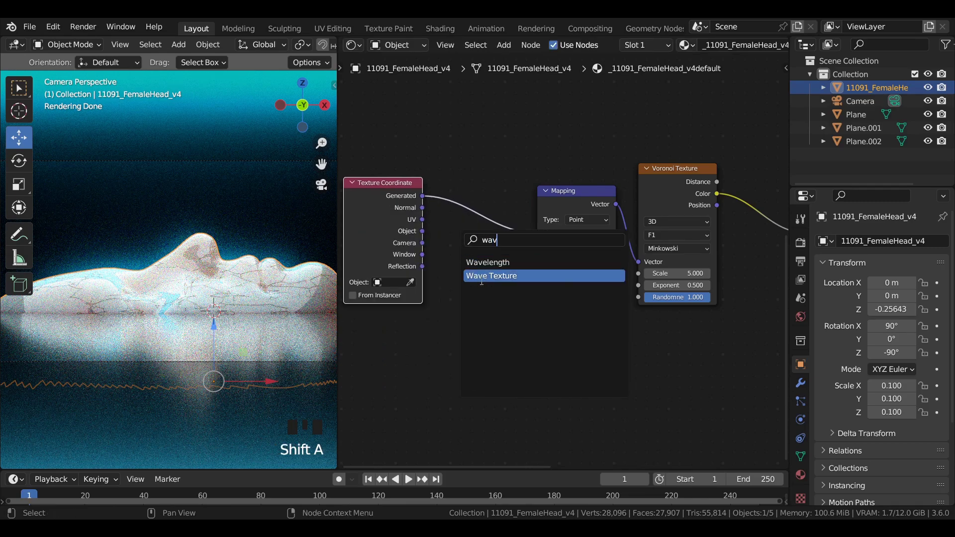
key(Return)
click(494, 230)
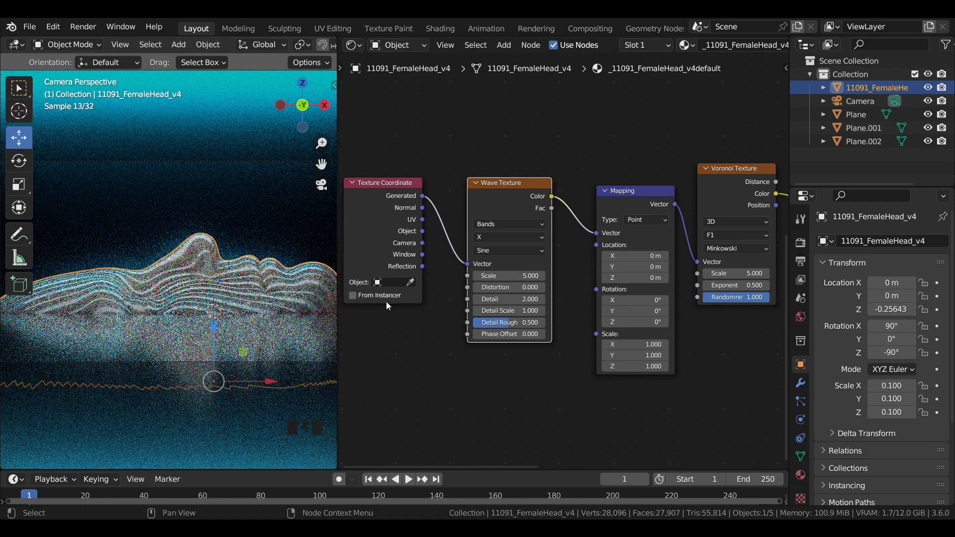
- Set the Wave Texture to Rings along the Z direction and save the file
drag(495, 226, 493, 249)
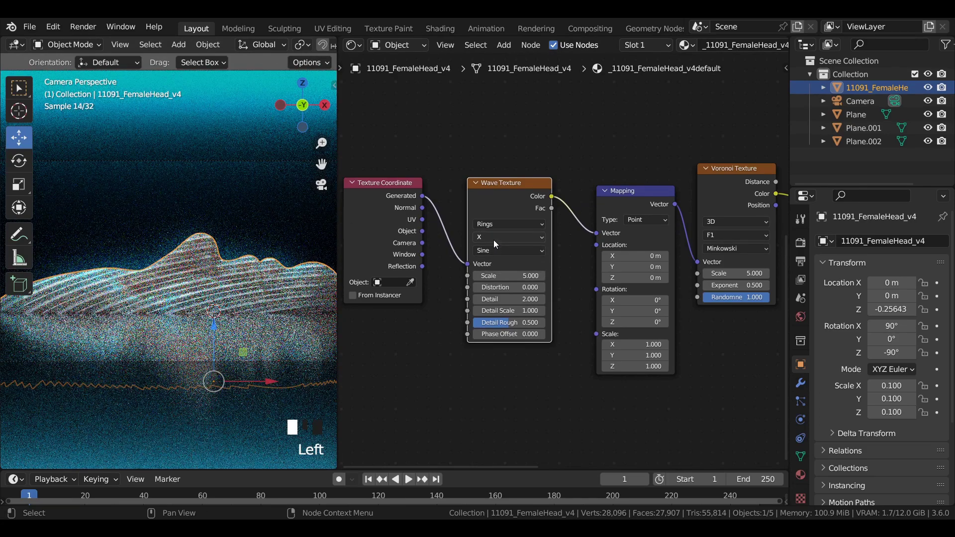
click(493, 238)
click(495, 272)
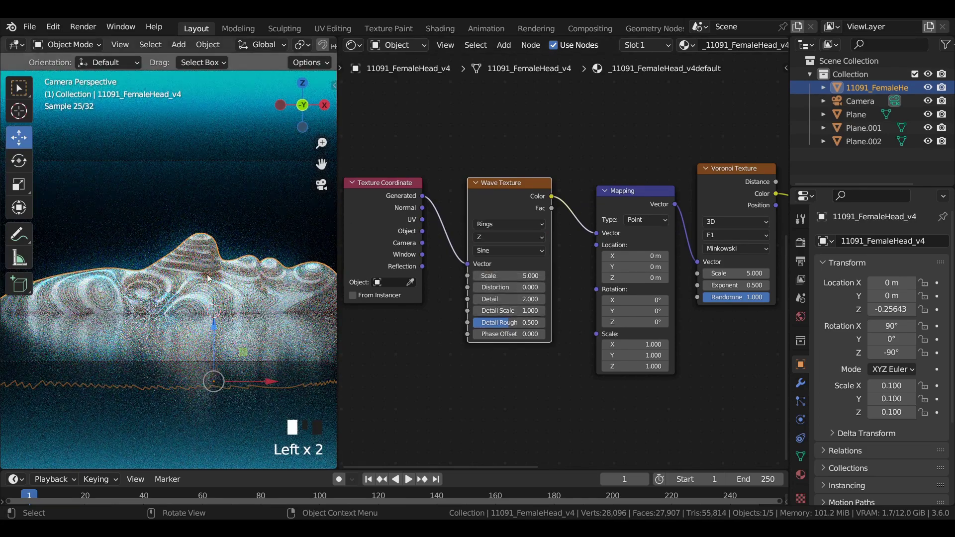
key(ctrl+s)
key(ctrl+s)
key(ctrl+s)
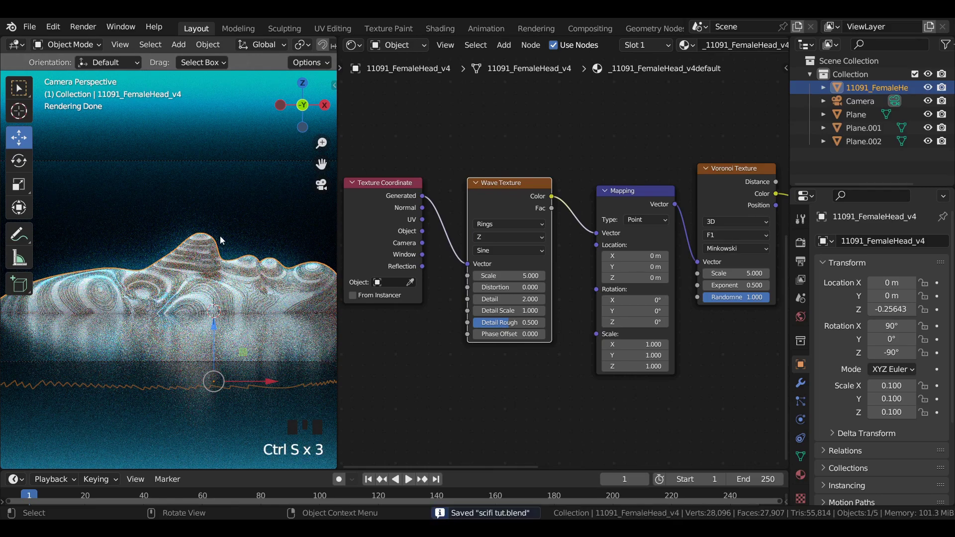
middle_drag(729, 136, 463, 277)
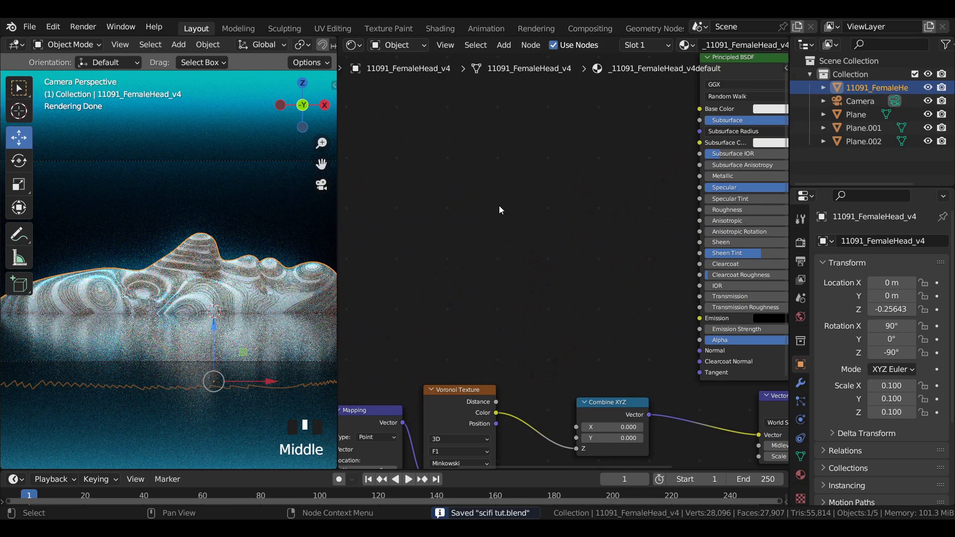
- Add a Color Ramp node to the head material and link its Color output to the Subsurface Color input
key(shift+a)
text(col)
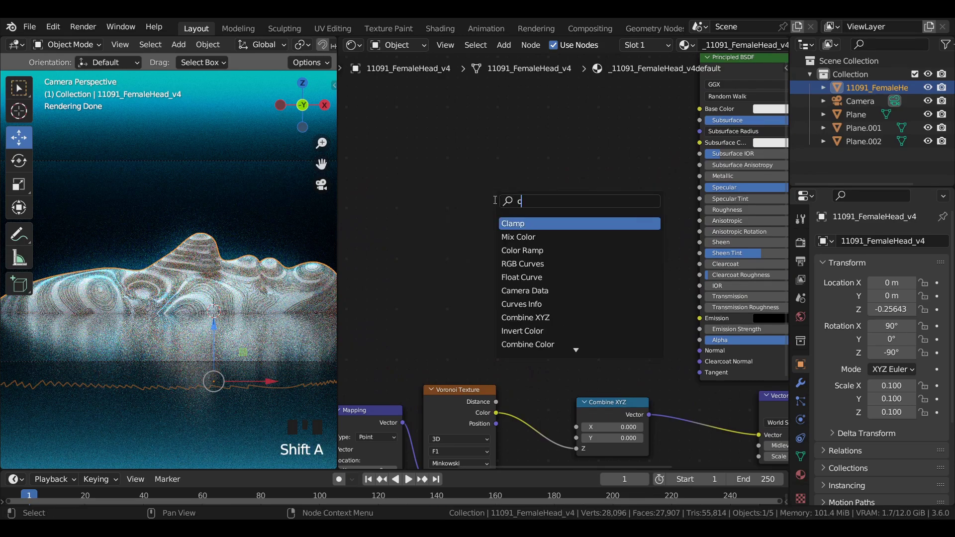
click(522, 237)
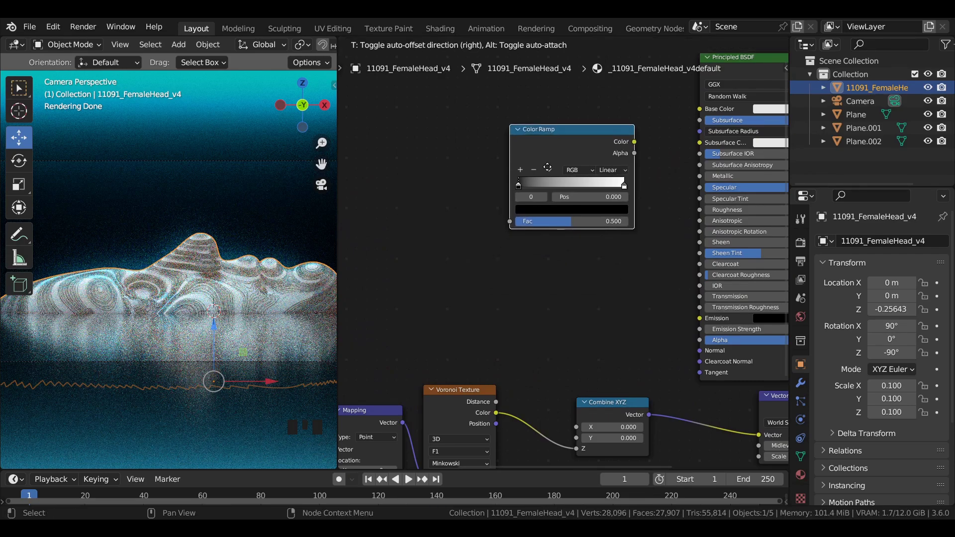
click(617, 145)
drag(634, 143, 699, 143)
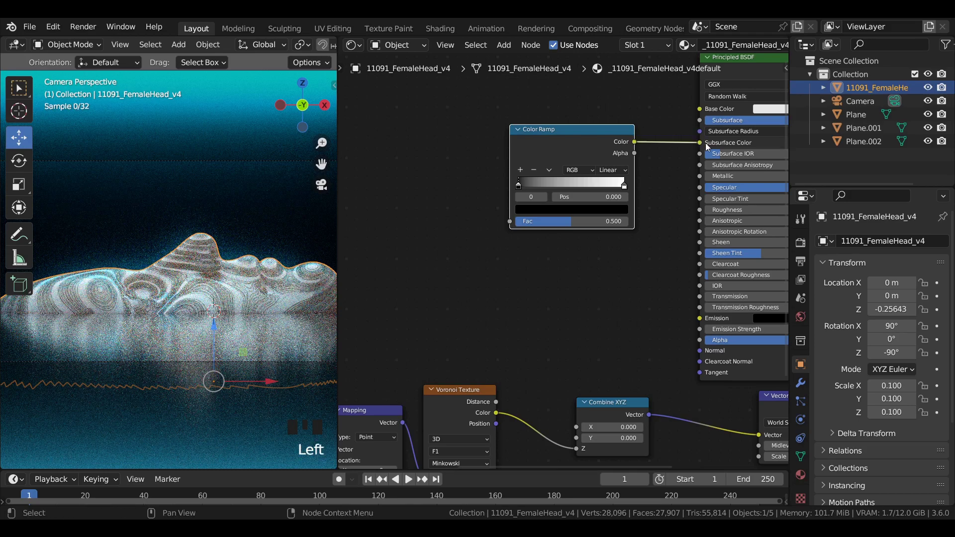
- Flip the Color Ramp so it runs from white to black and set its interpolation to Ease
scroll(189, 272, up, 2)
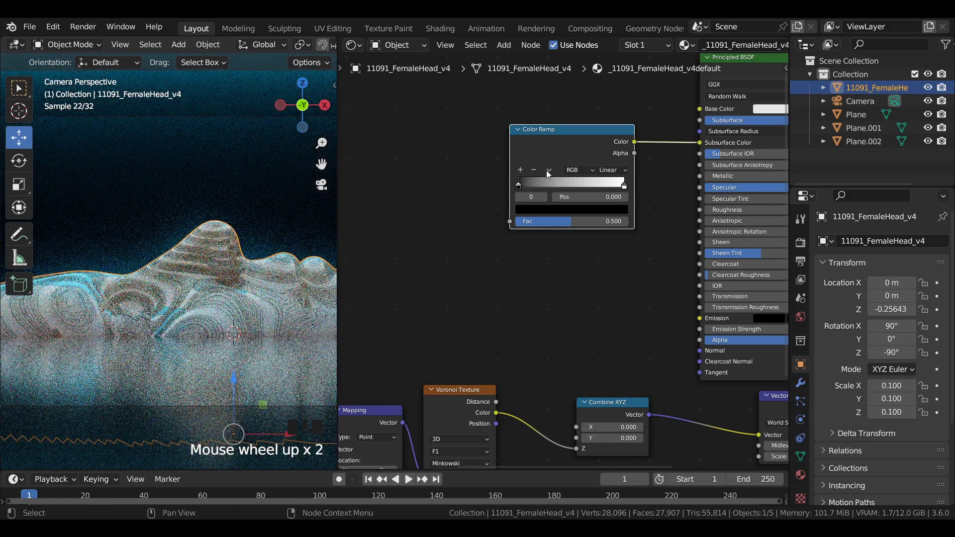
click(549, 170)
click(562, 182)
click(613, 169)
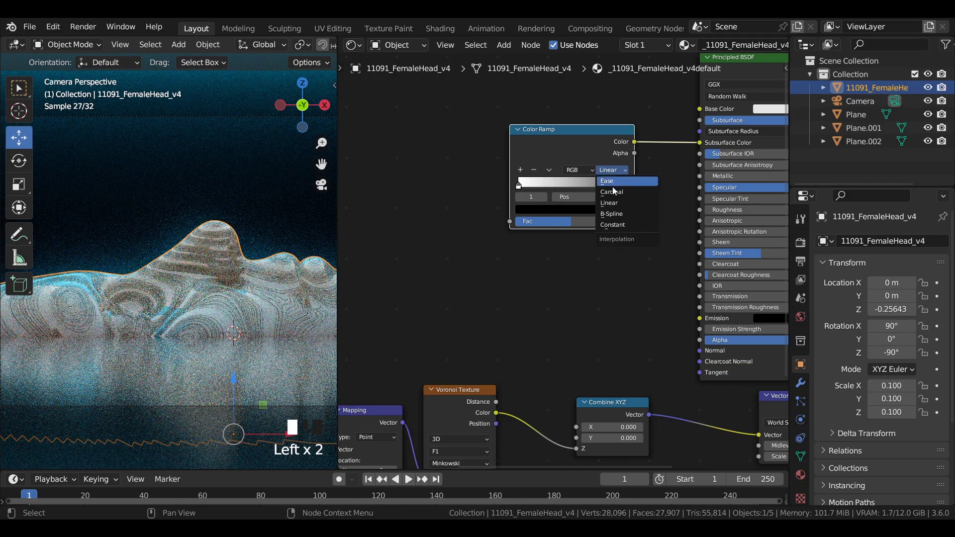
click(613, 180)
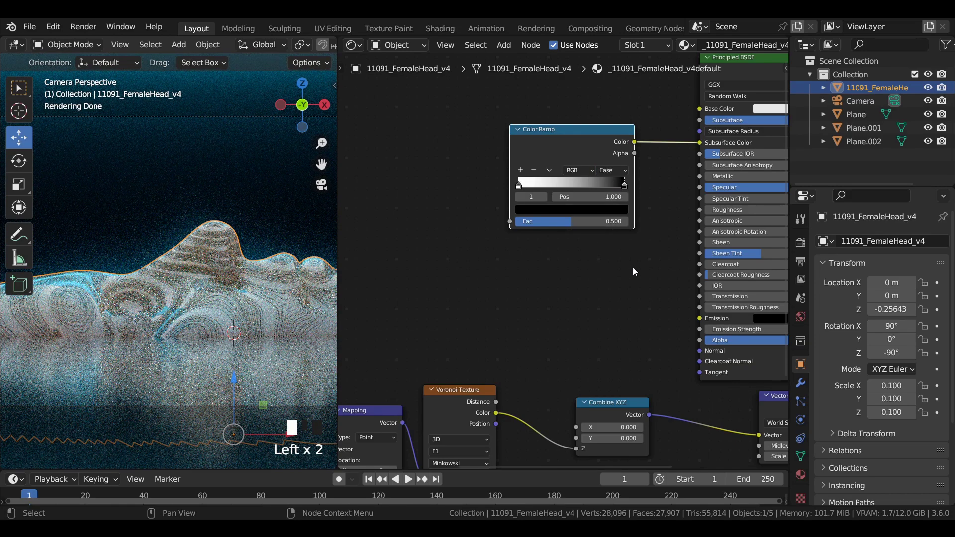
- Add two extra stops to the Color Ramp and color the first stop at position 0 saturated yellow
click(518, 185)
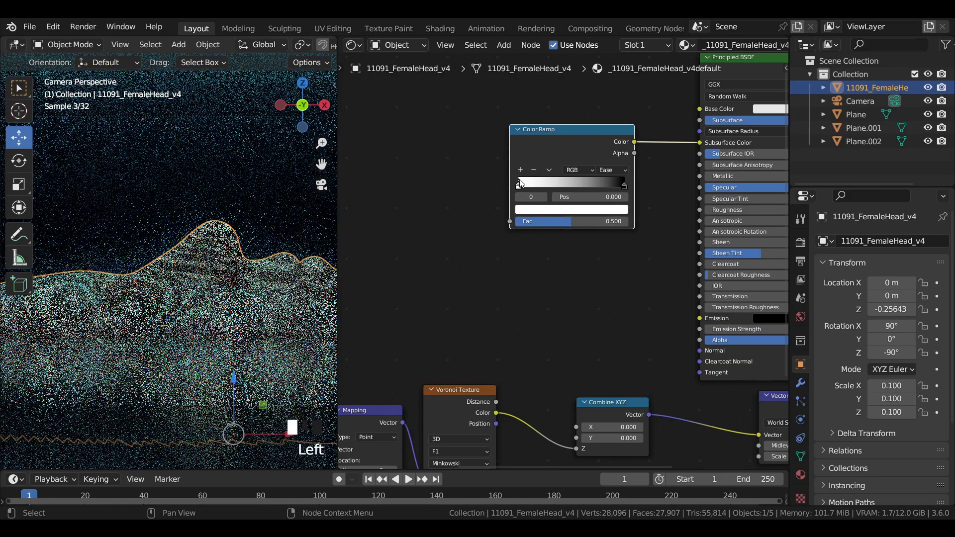
click(520, 170)
click(520, 169)
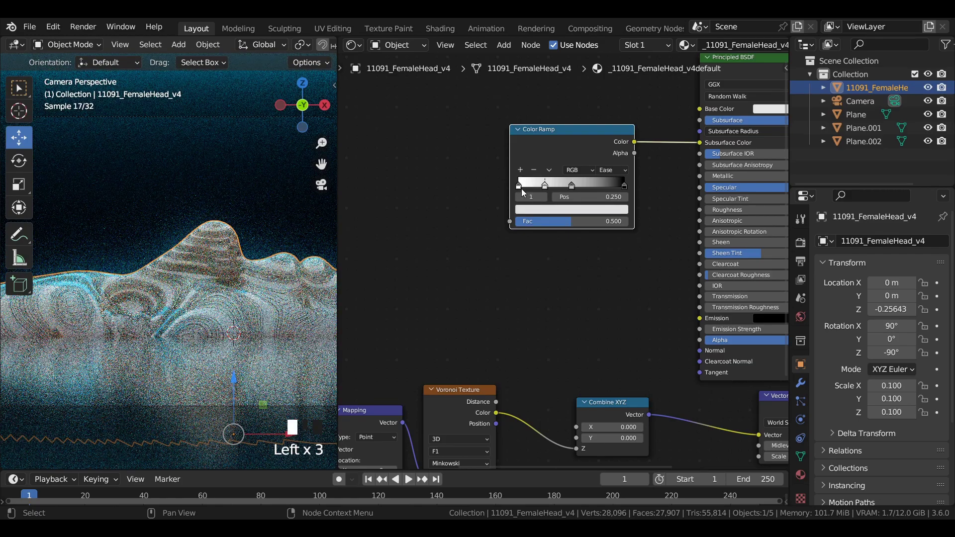
click(520, 186)
click(552, 210)
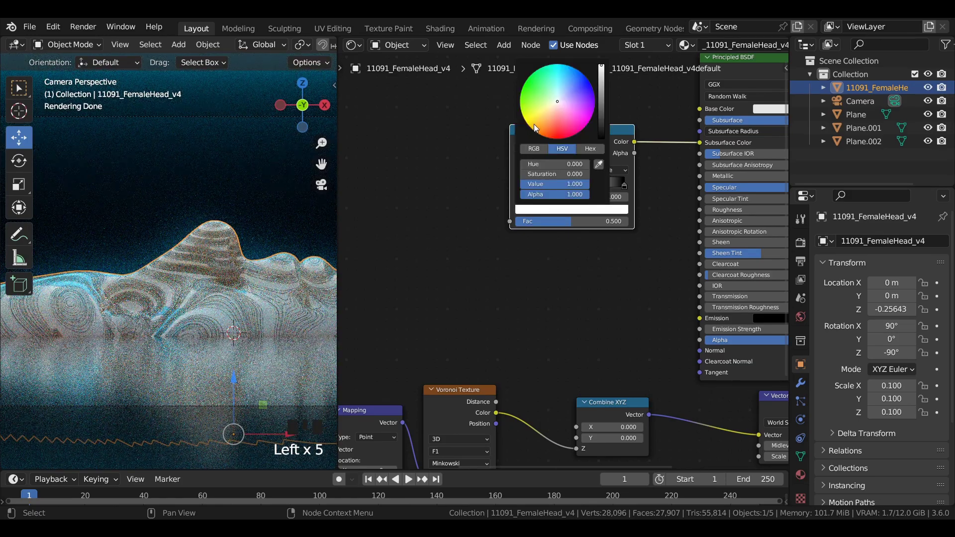
click(533, 124)
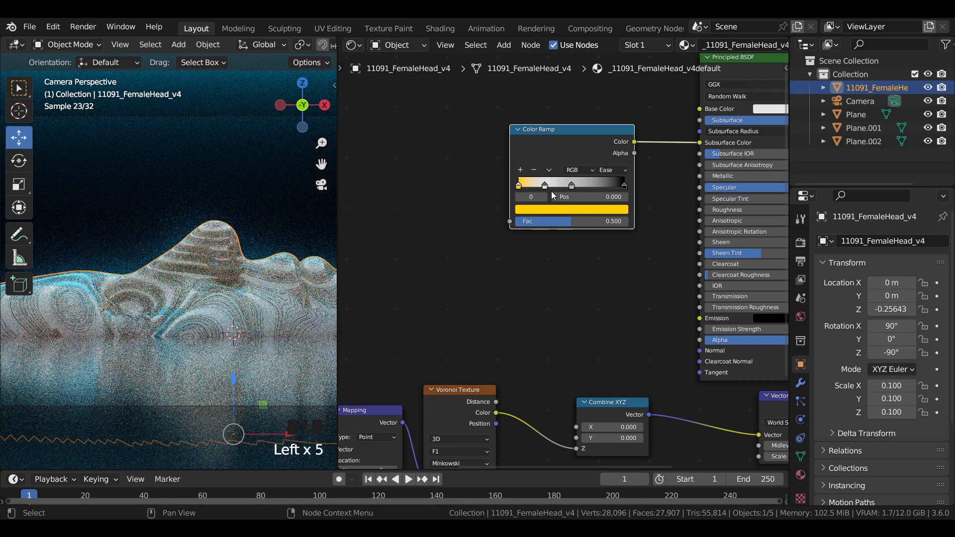
- Color the Color Ramp stop at position 0.250 bright sky blue
click(545, 184)
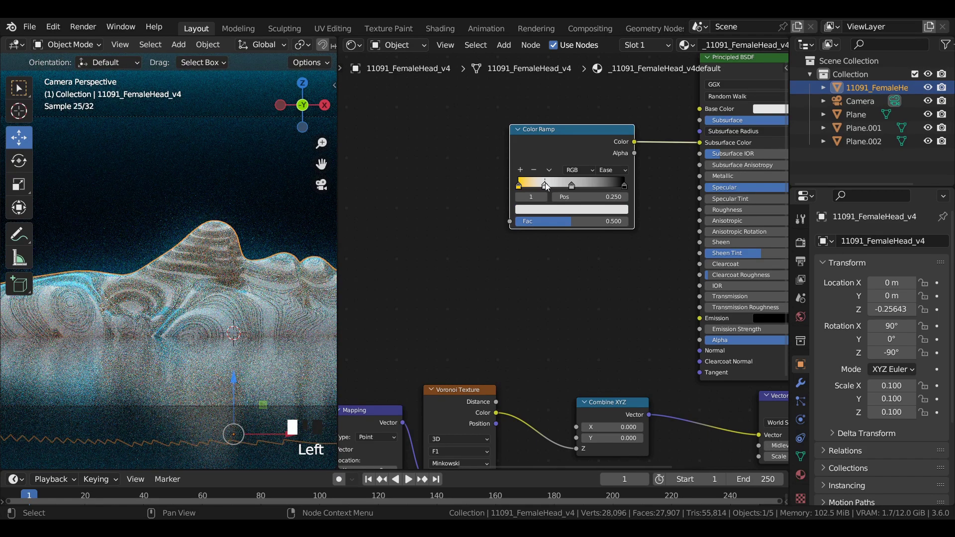
click(572, 209)
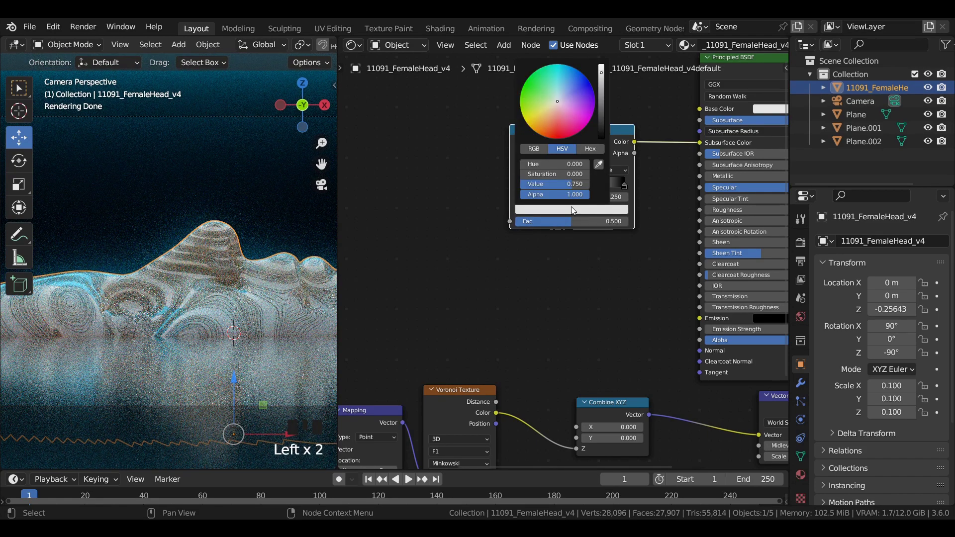
click(567, 67)
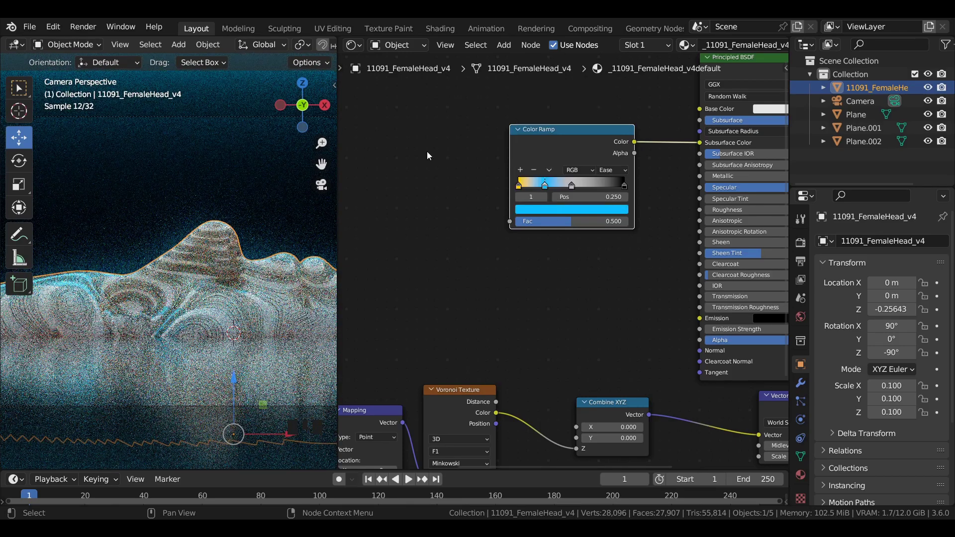
- Color the Color Ramp stop at position 0.500 pure red at full value
click(571, 186)
click(571, 209)
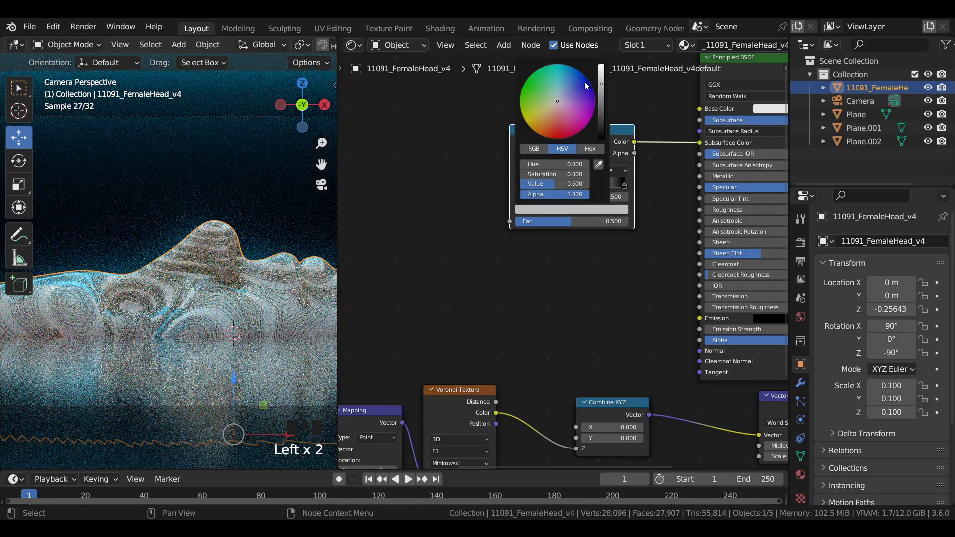
drag(601, 82, 603, 139)
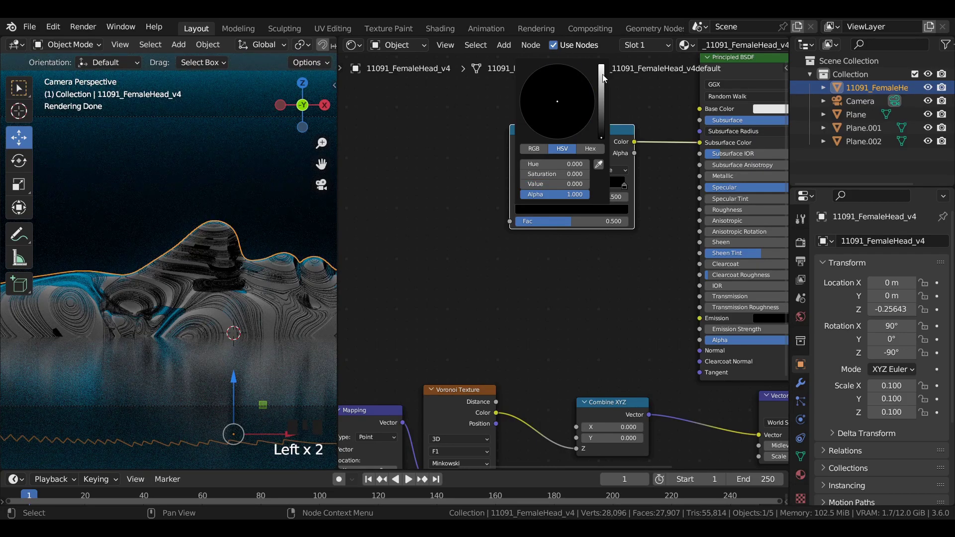
drag(603, 78, 603, 64)
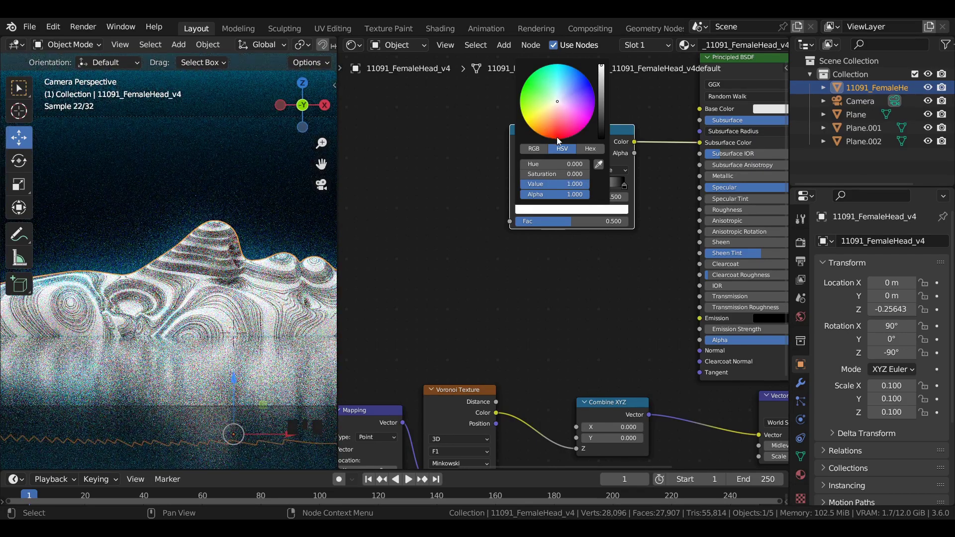
click(556, 137)
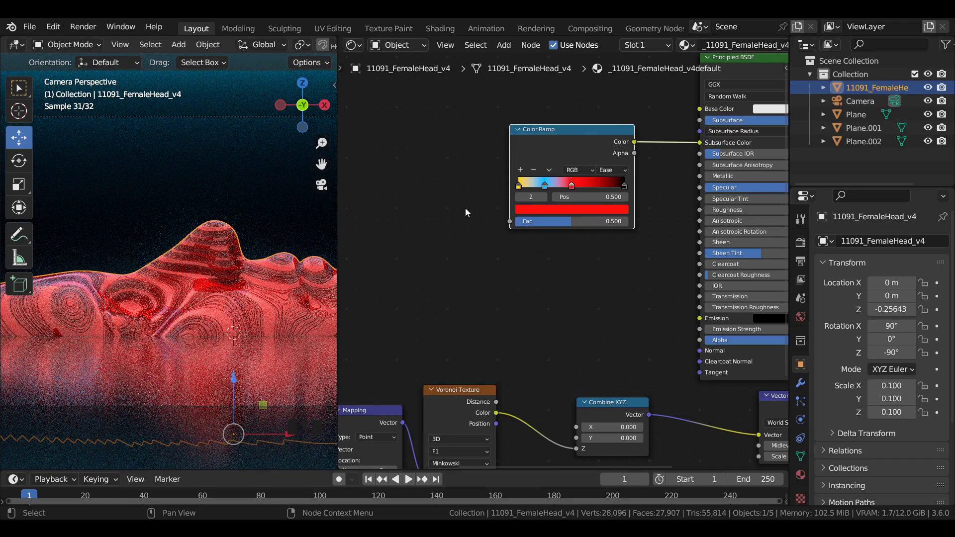
- Shift the red, blue and yellow Color Ramp stops toward the black end, placing the yellow stop at 0.327
scroll(534, 175, up, 1)
mouse_move(576, 153)
mouse_down()
mouse_move(605, 152)
mouse_move(566, 157)
mouse_move(575, 156)
mouse_up()
drag(514, 154, 553, 154)
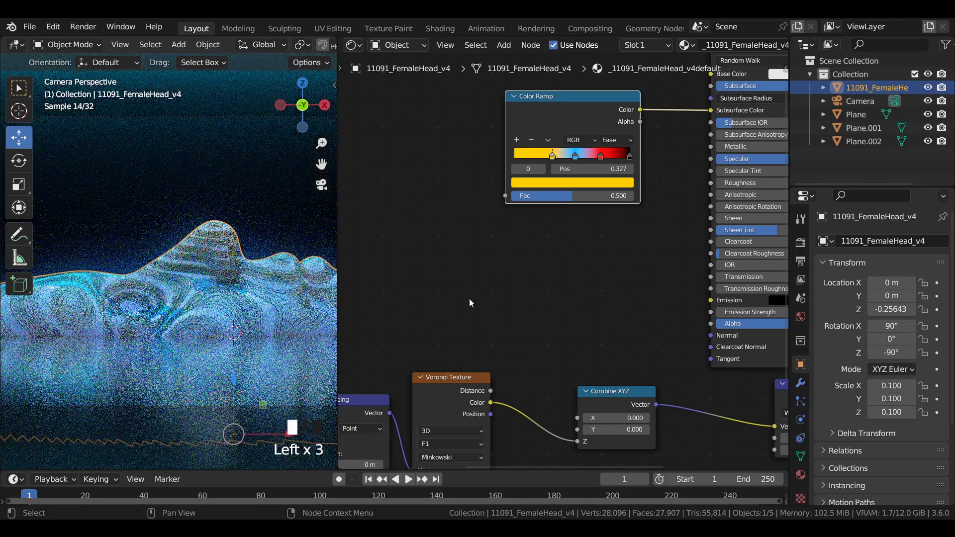
- Link the Voronoi Texture's Color output to the Color Ramp's Fac input and check the whole head in the render preview
drag(491, 402, 506, 196)
scroll(185, 257, down, 2)
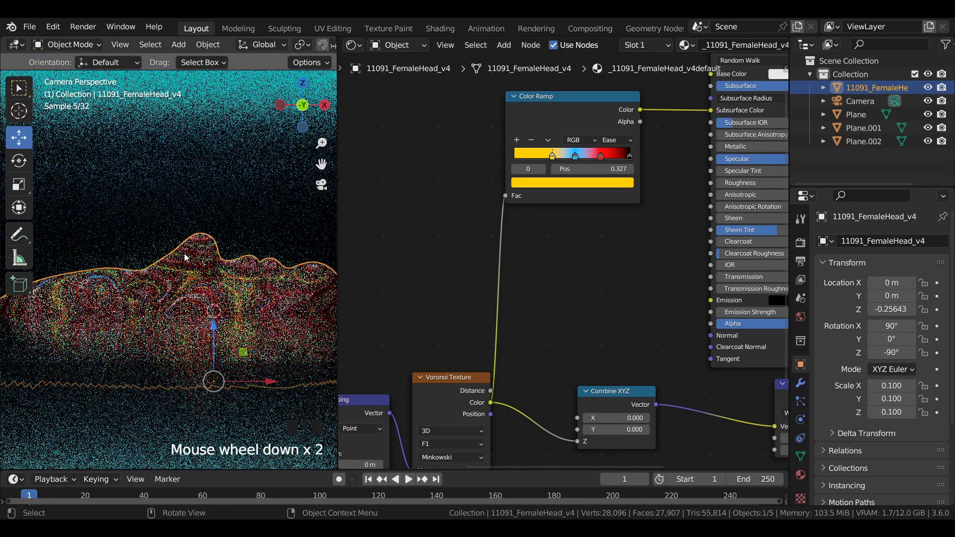
scroll(184, 253, down, 1)
scroll(264, 43, down, 1)
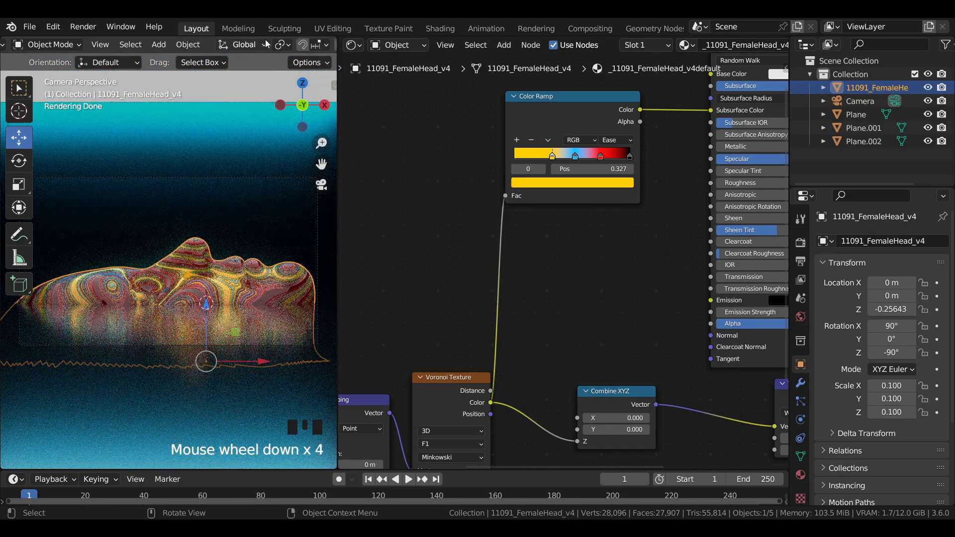
- Hide the gizmos and overlays in the 3D viewport
scroll(265, 42, down, 7)
click(269, 45)
click(298, 45)
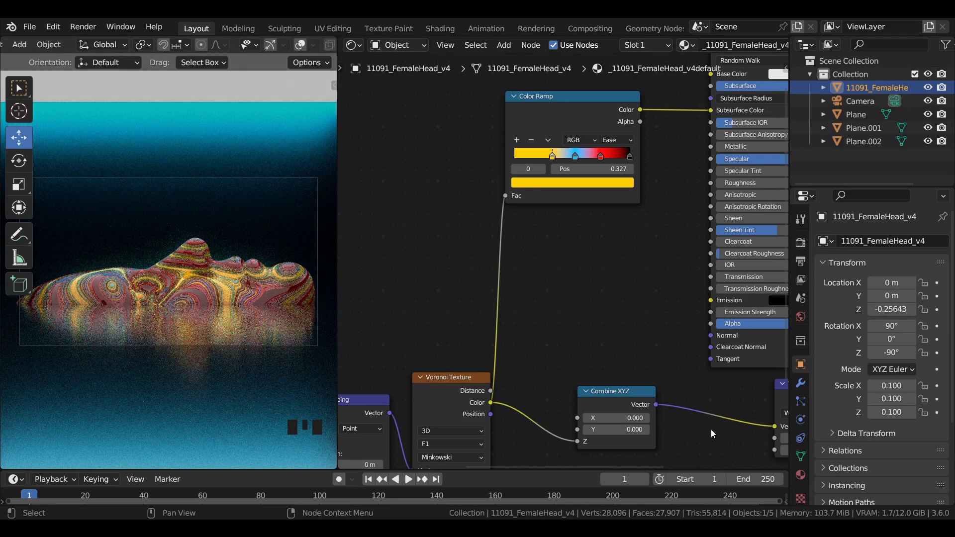
- In the head material's surface settings, change the displacement method to a true displacement option
click(800, 474)
scroll(861, 343, down, 20)
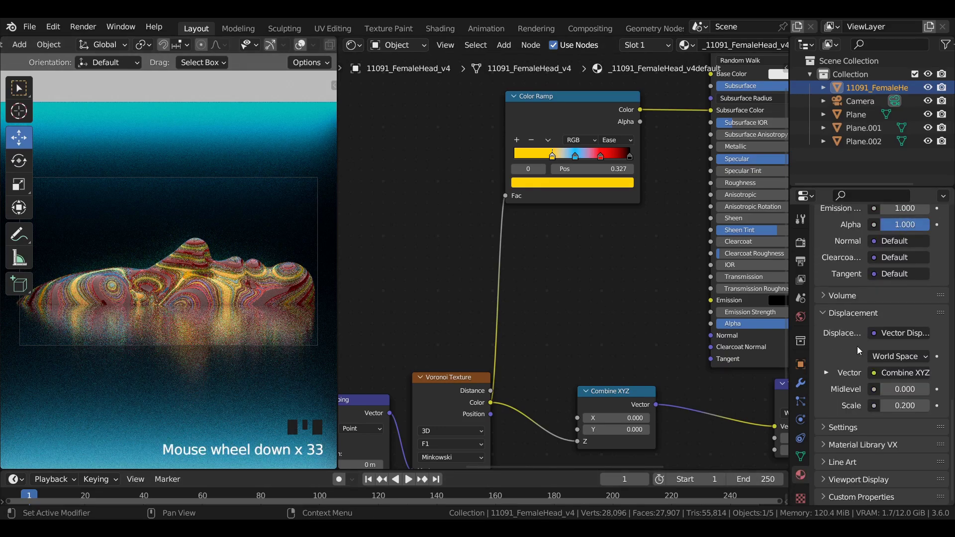
click(843, 427)
scroll(890, 370, down, 6)
click(890, 369)
click(892, 398)
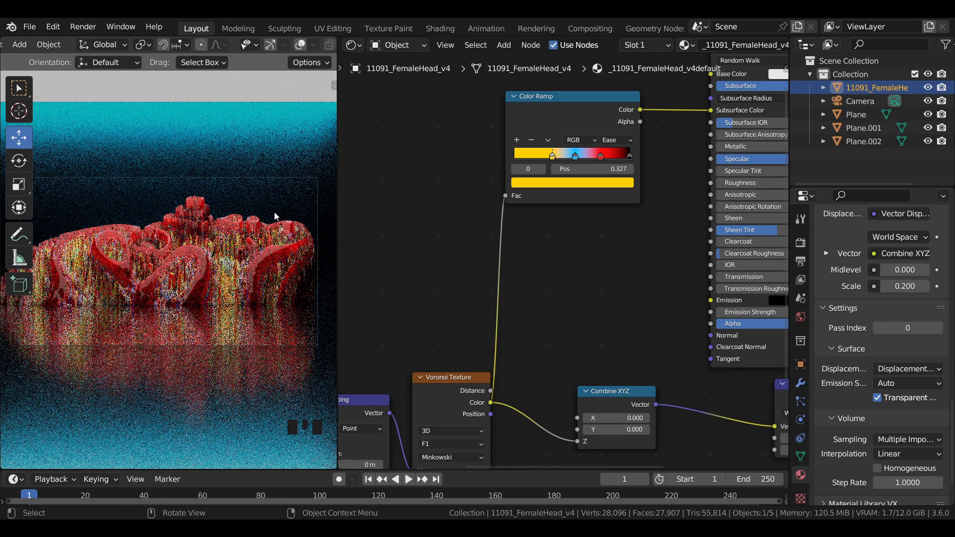
- Swap the order of the blue and red Color Ramp stops, placing the blue stop at 0.717 next to black
scroll(275, 216, up, 2)
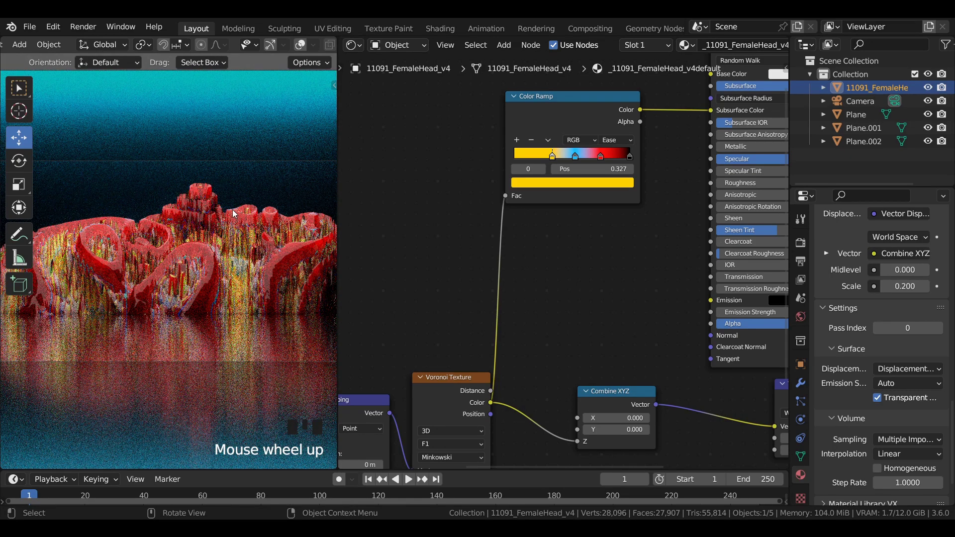
drag(576, 155, 603, 157)
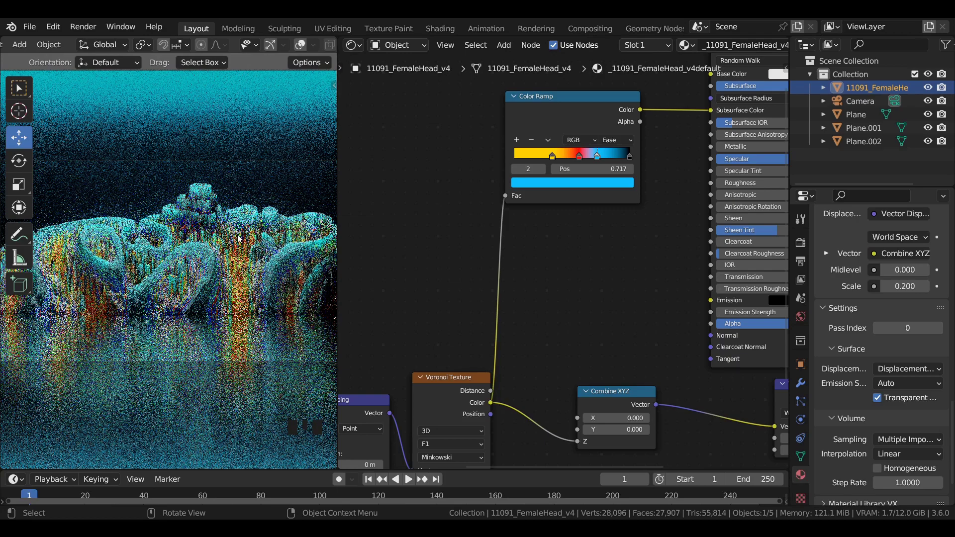
- Turn the viewport overlays and gizmos back on with the whole camera frame in view
scroll(159, 195, down, 2)
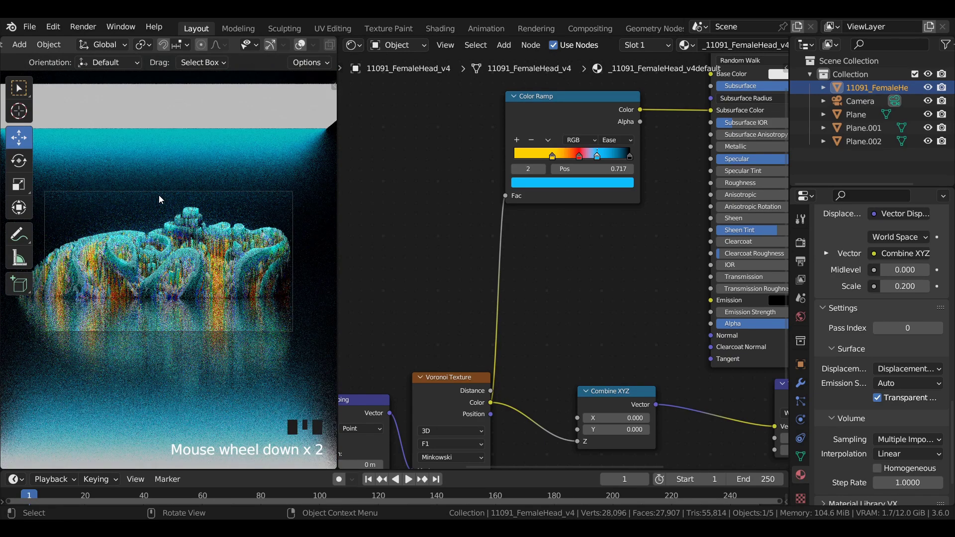
scroll(168, 213, down, 1)
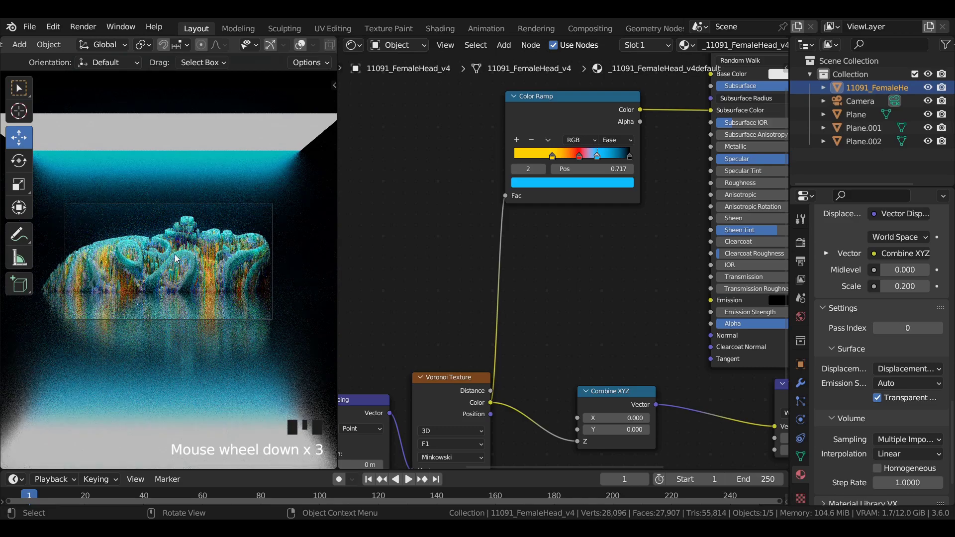
click(295, 46)
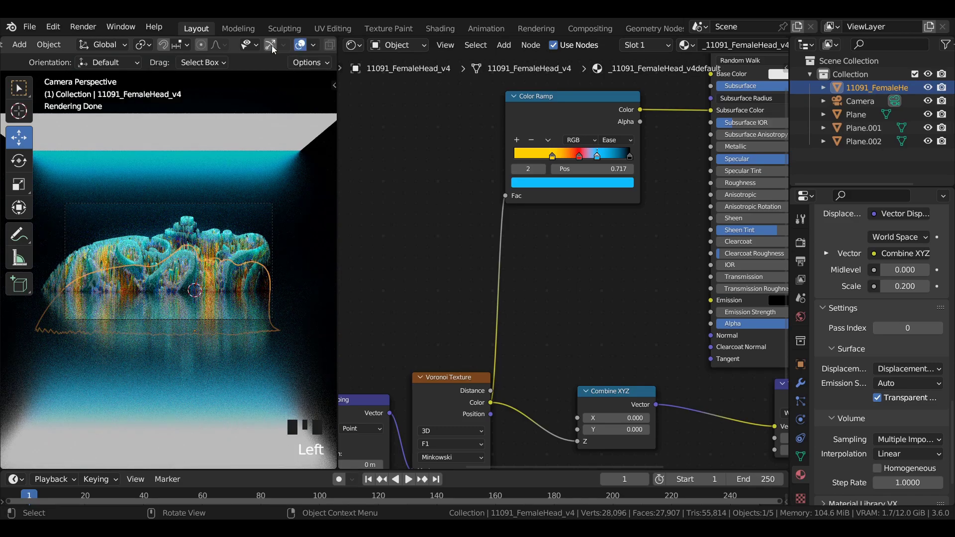
click(272, 46)
- Select the camera and set its Shift X to -0.040 to recenter the head in the frame
click(238, 198)
click(235, 202)
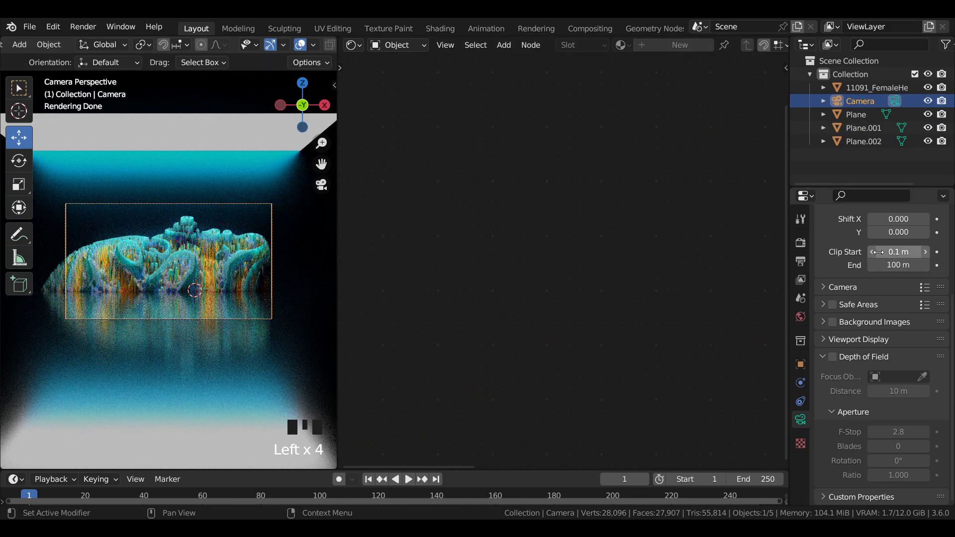
click(873, 219)
click(873, 218)
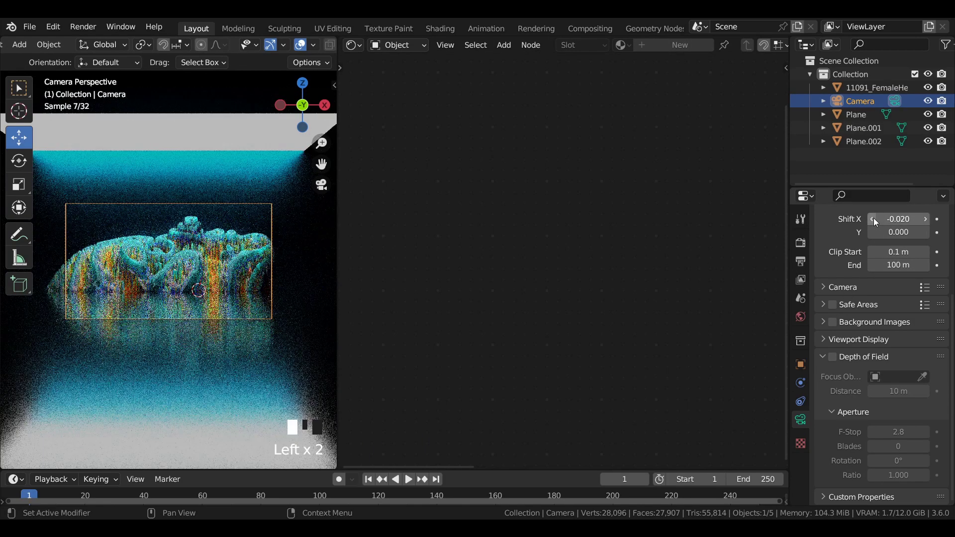
click(873, 218)
click(874, 218)
scroll(875, 233, up, 2)
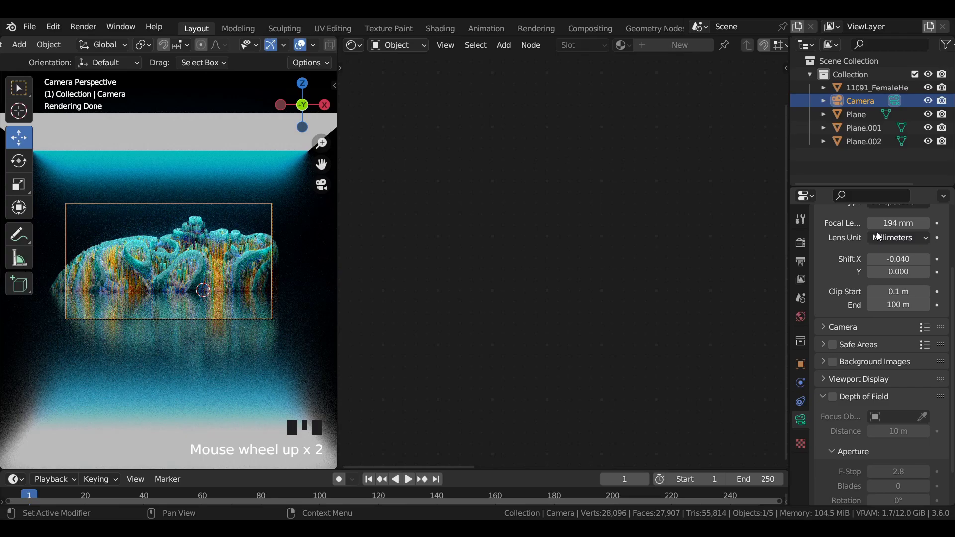
- Move the camera back by setting its Y location to -7.9 m so the whole head fits in the frame
click(800, 364)
click(872, 238)
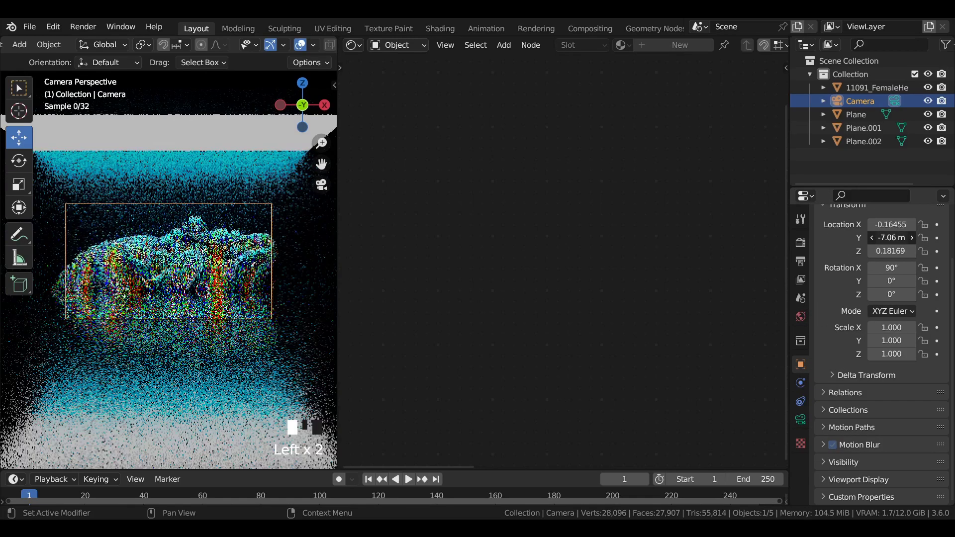
drag(871, 238, 838, 238)
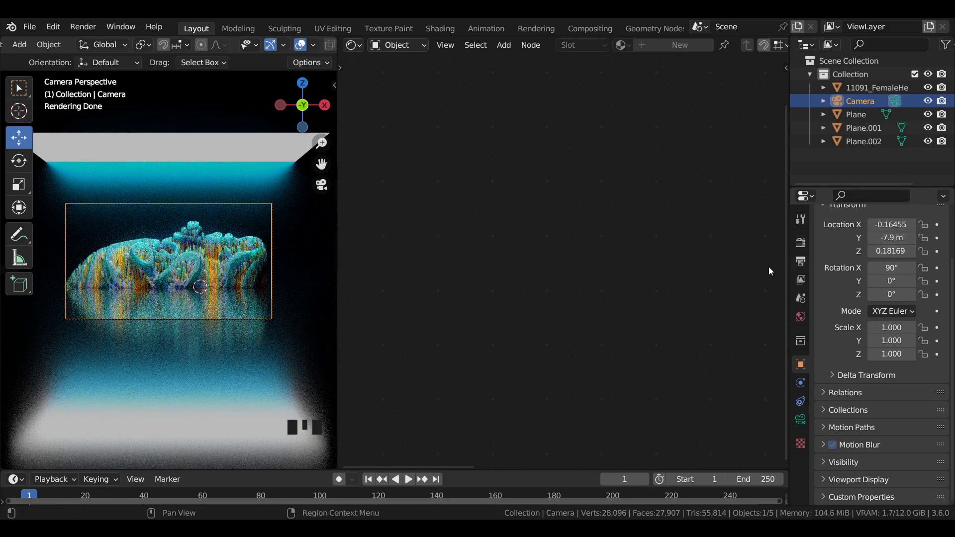
- Lower the female head along the Z axis to about -0.299 m so it sits slightly deeper in the floor
scroll(222, 266, up, 1)
scroll(222, 266, up, 2)
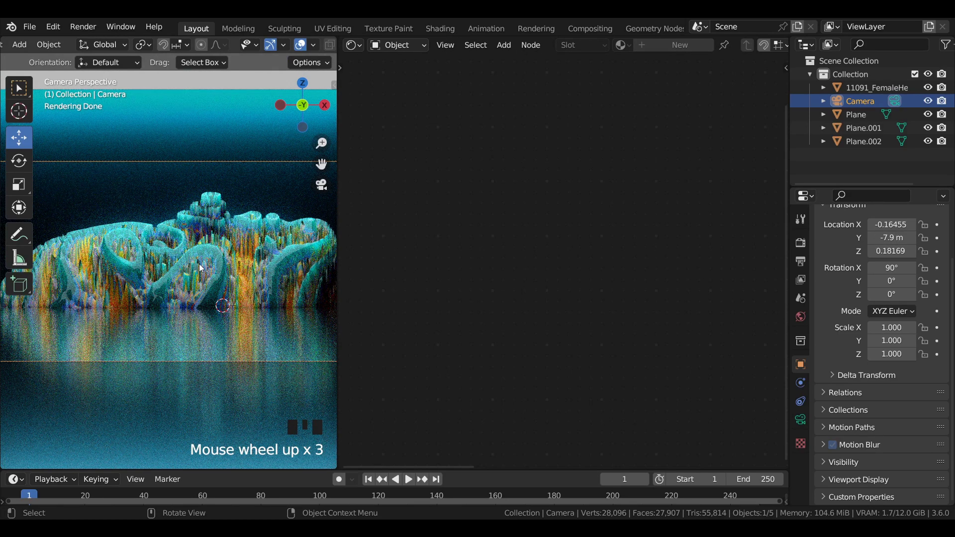
click(203, 287)
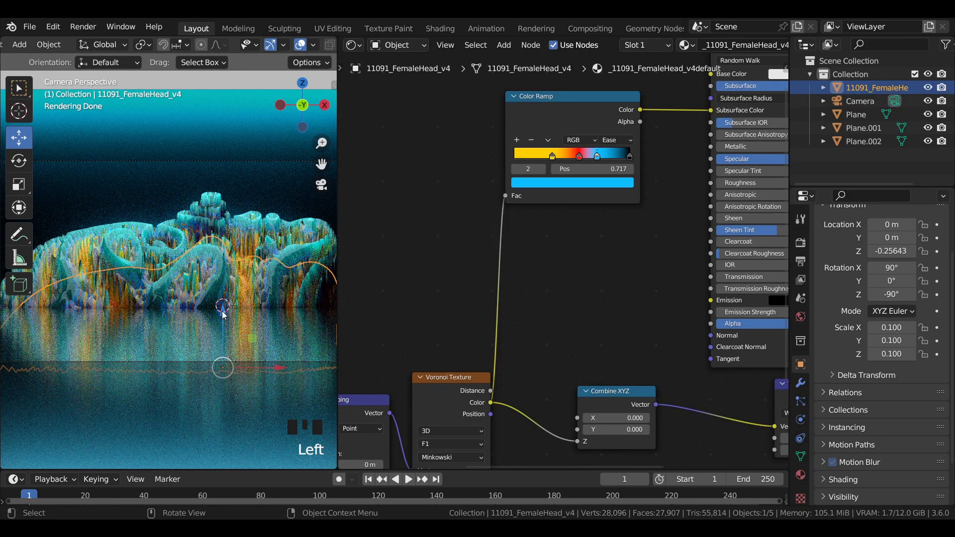
drag(223, 314, 223, 324)
click(281, 196)
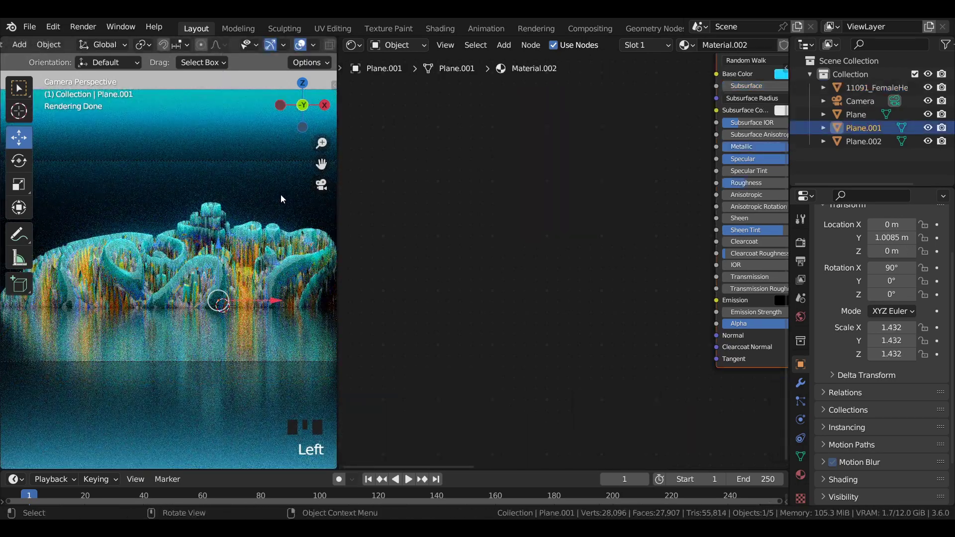
scroll(281, 196, down, 3)
click(296, 177)
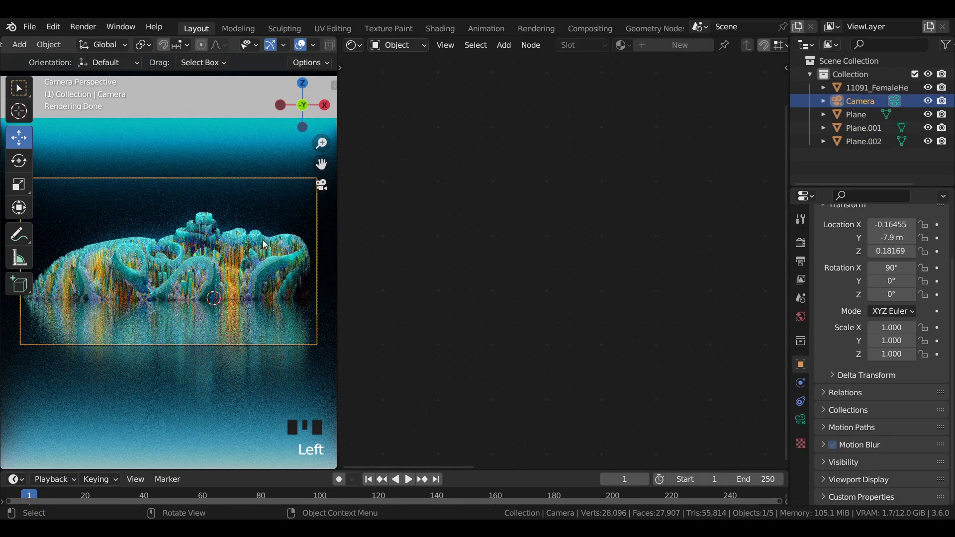
- Save the file and expand the 3D viewport over the whole node editor area
scroll(264, 242, up, 2)
scroll(264, 244, down, 3)
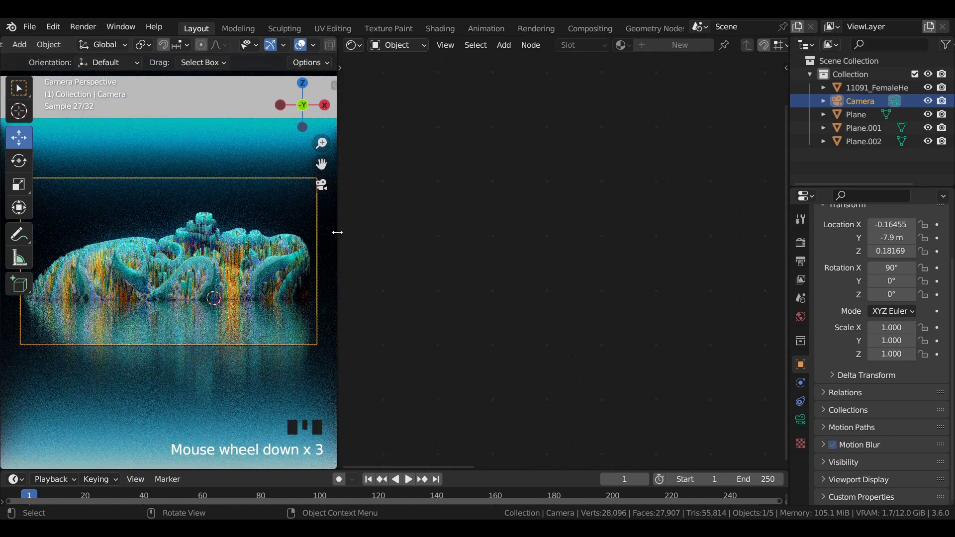
drag(337, 232, 417, 231)
scroll(231, 234, up, 1)
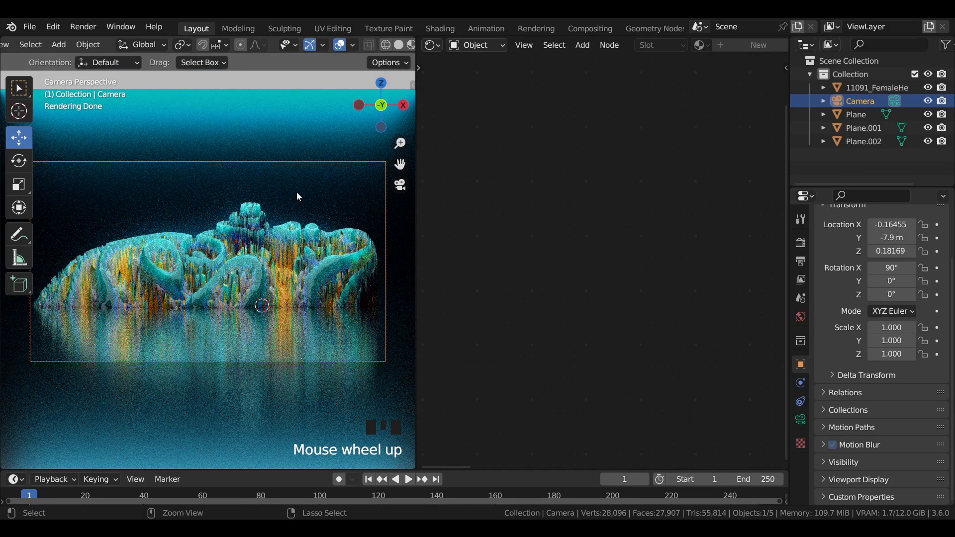
key(ctrl+s)
key(ctrl+s)
key(ctrl+s)
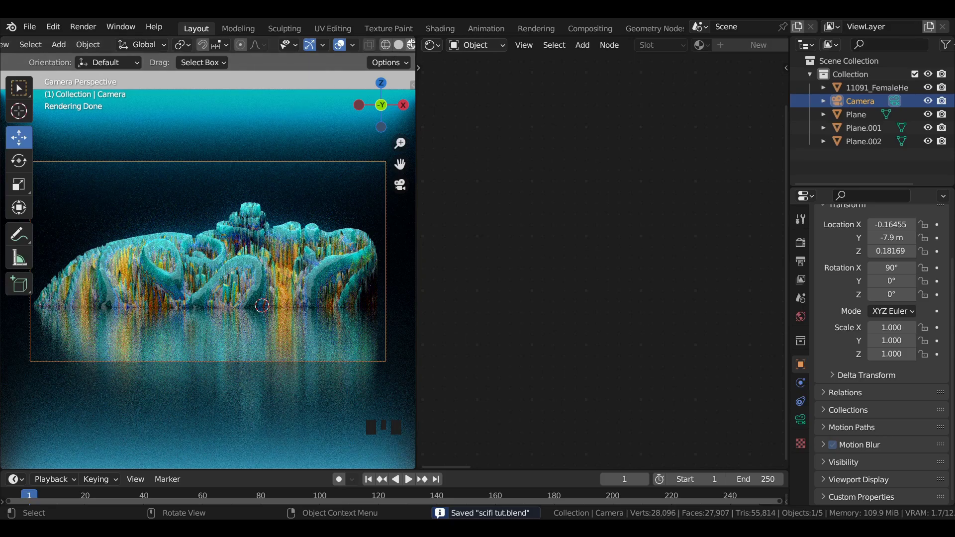
click(587, 200)
scroll(589, 224, down, 2)
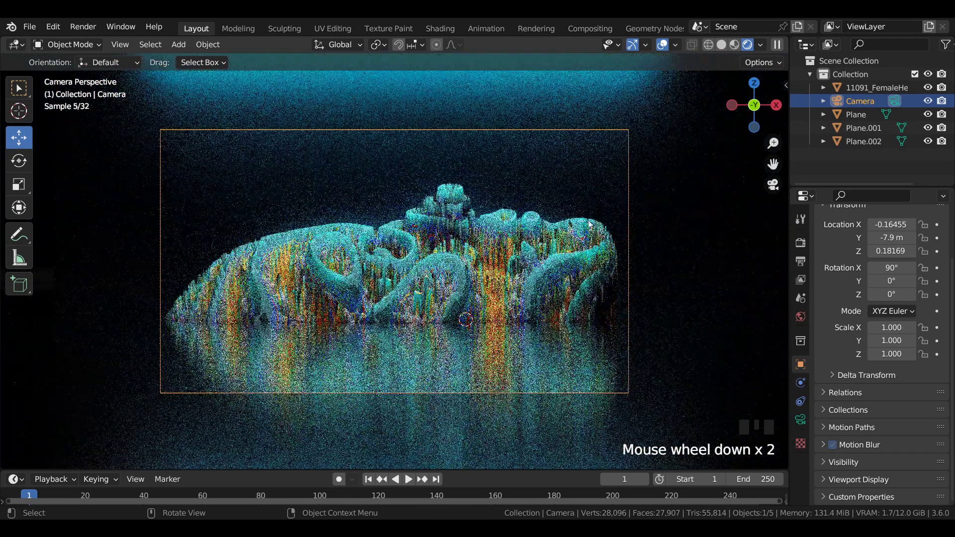
- Add a Subdivision Surface modifier to the female head
click(456, 313)
click(437, 285)
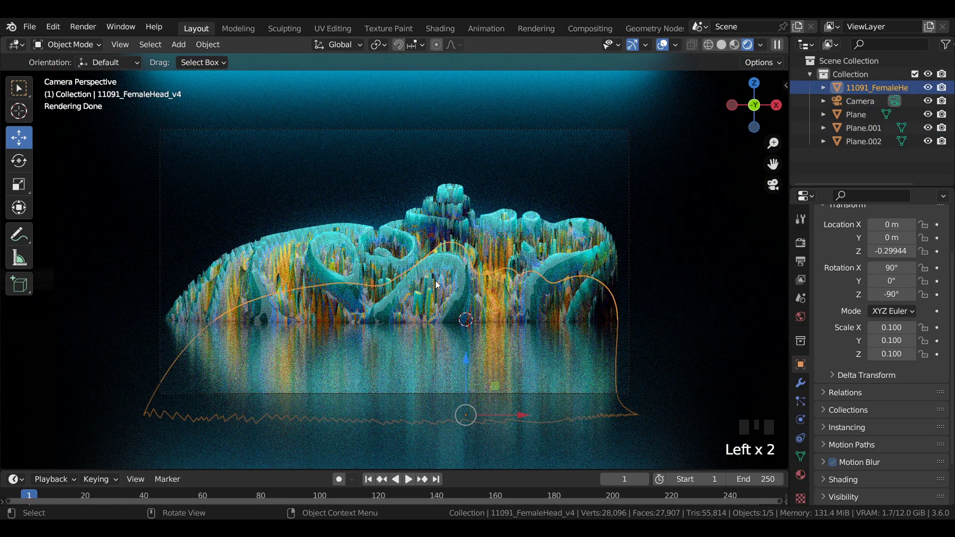
click(800, 383)
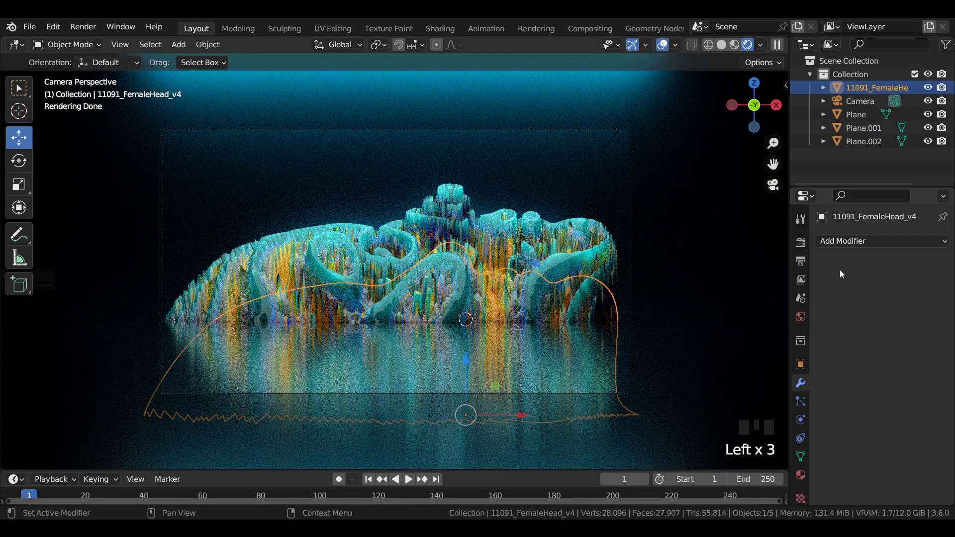
click(855, 239)
click(678, 477)
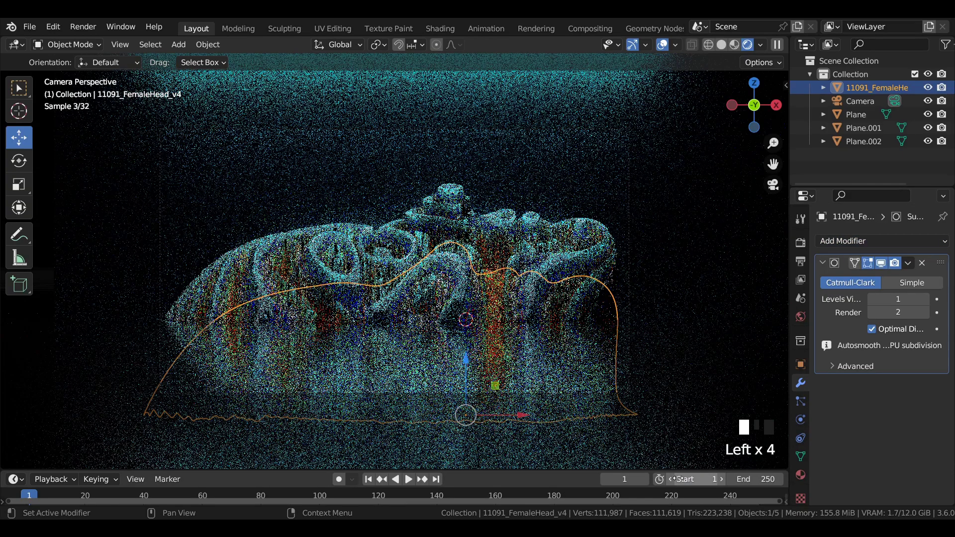
- Hide the viewport overlays and gizmos
click(663, 44)
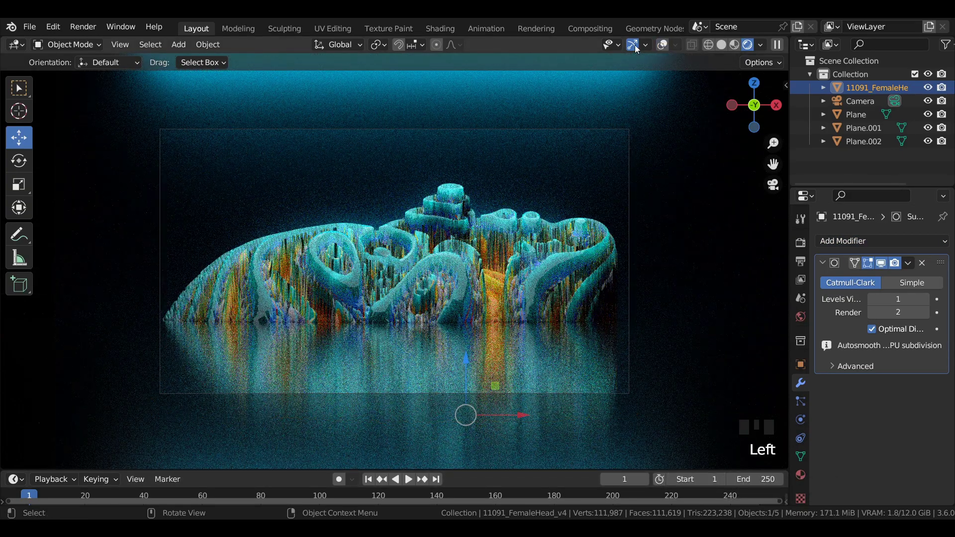
click(632, 45)
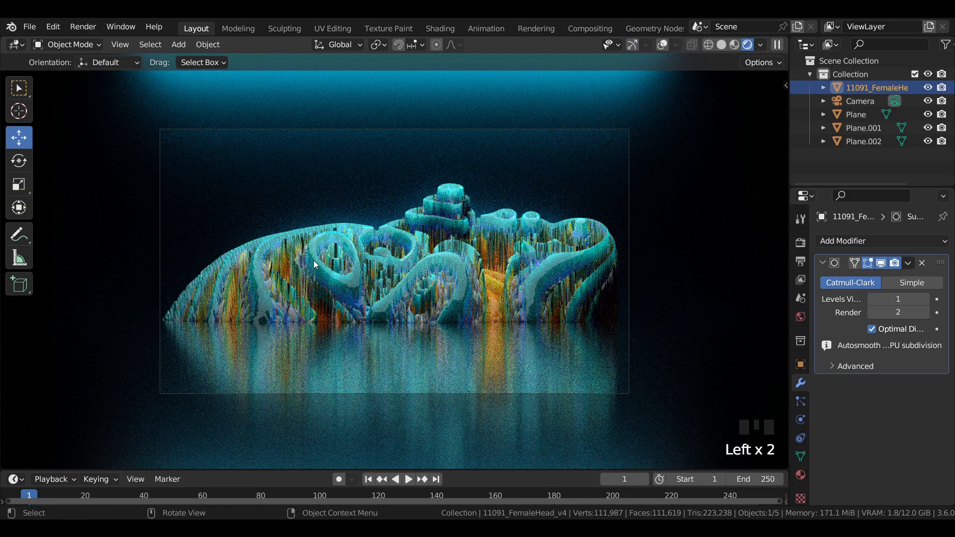
- Set the Subdivision modifier's render level to 4 and save the file
click(901, 312)
text(4)
key(Return)
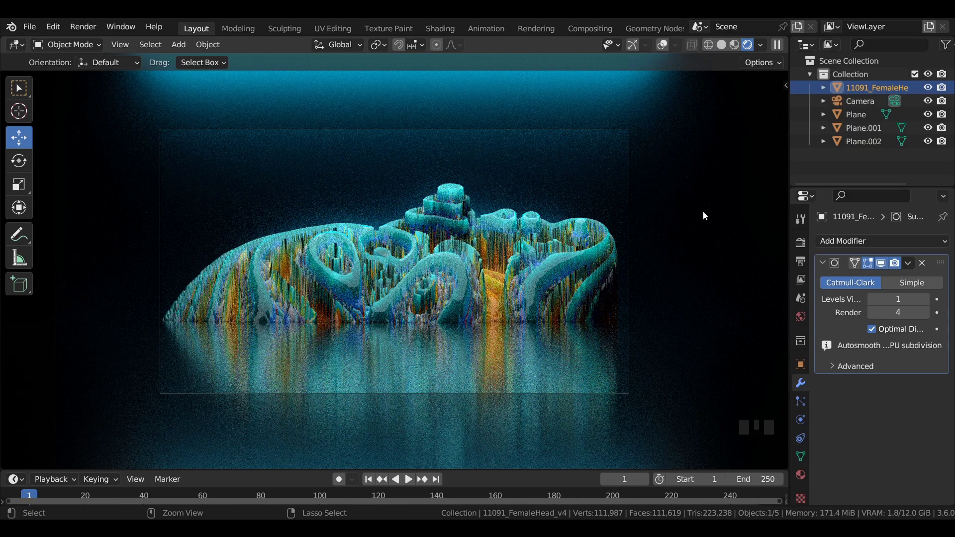
key(ctrl+s)
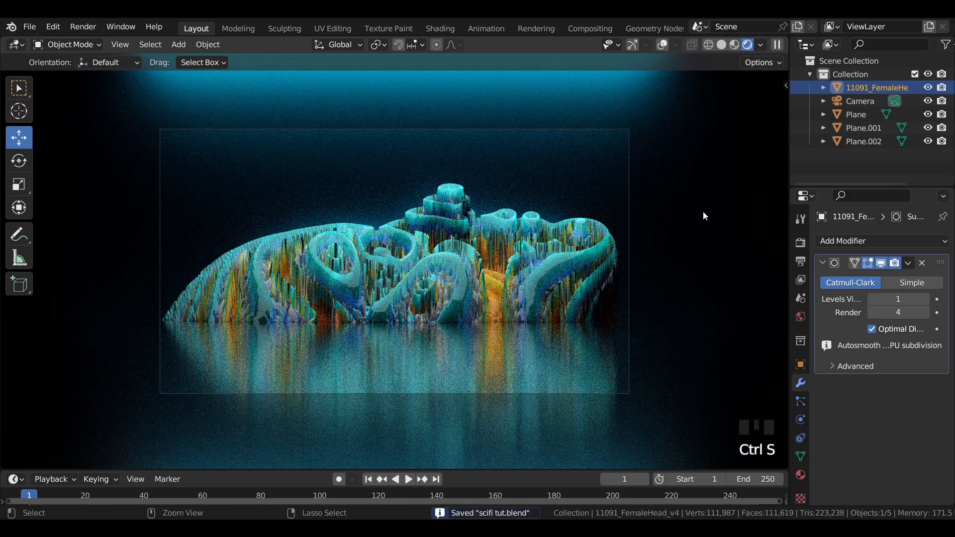
- Define a render region enclosing the camera frame and render the still image
key(ctrl+b)
drag(131, 111, 698, 425)
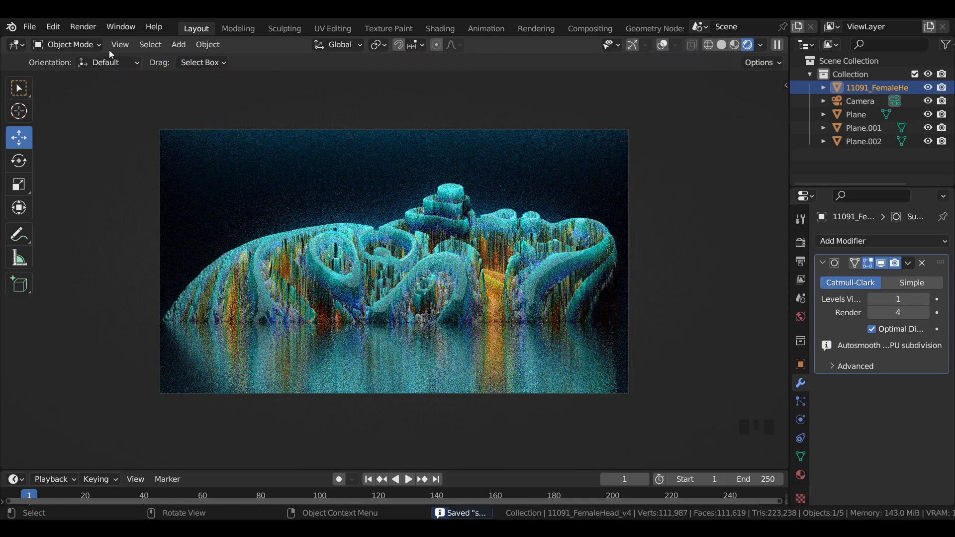
click(90, 30)
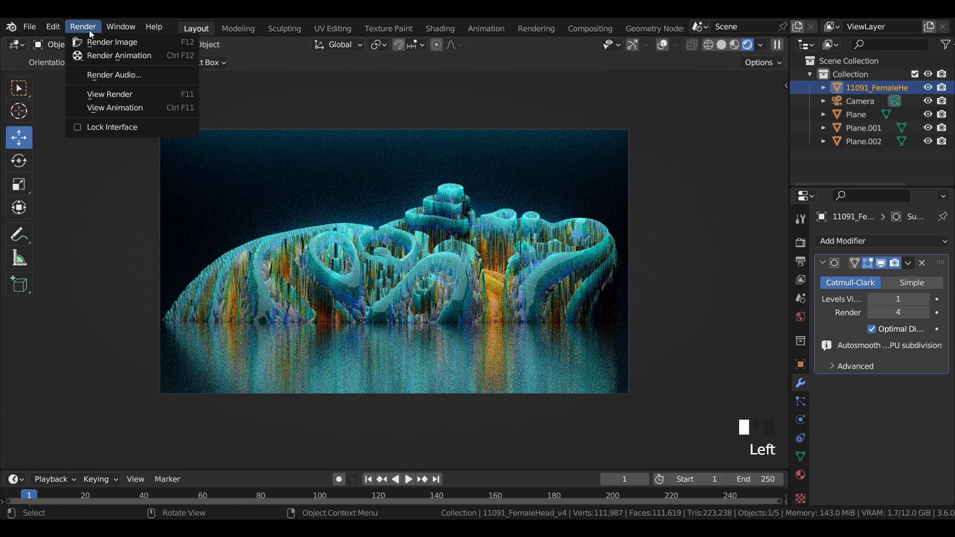
click(121, 42)
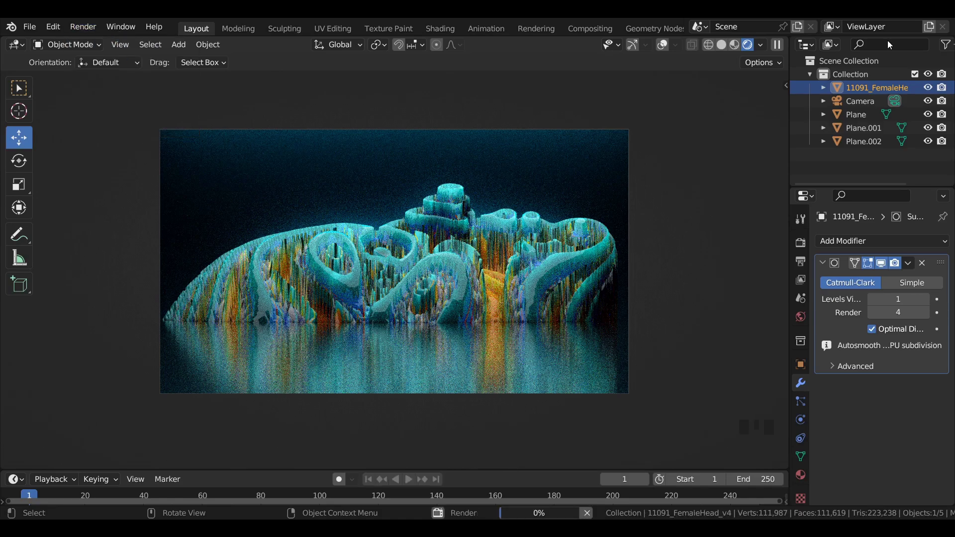
- Switch to the Rendering workspace and raise the Color Management exposure to 0.524
click(557, 28)
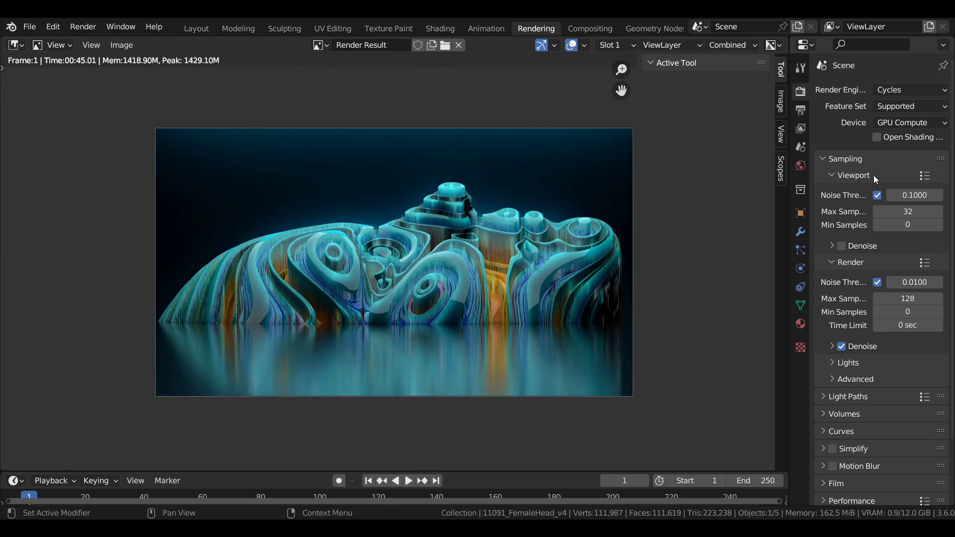
scroll(532, 212, up, 1)
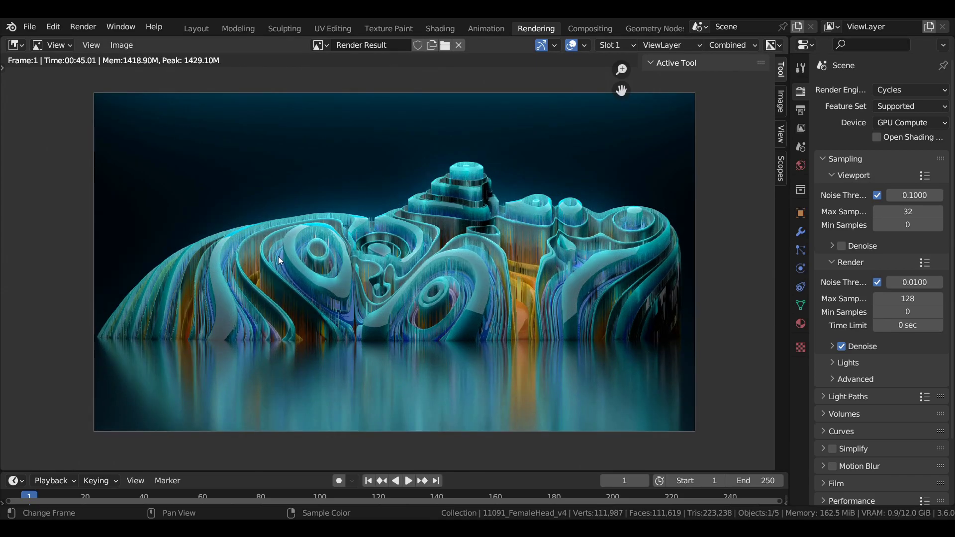
scroll(898, 290, down, 4)
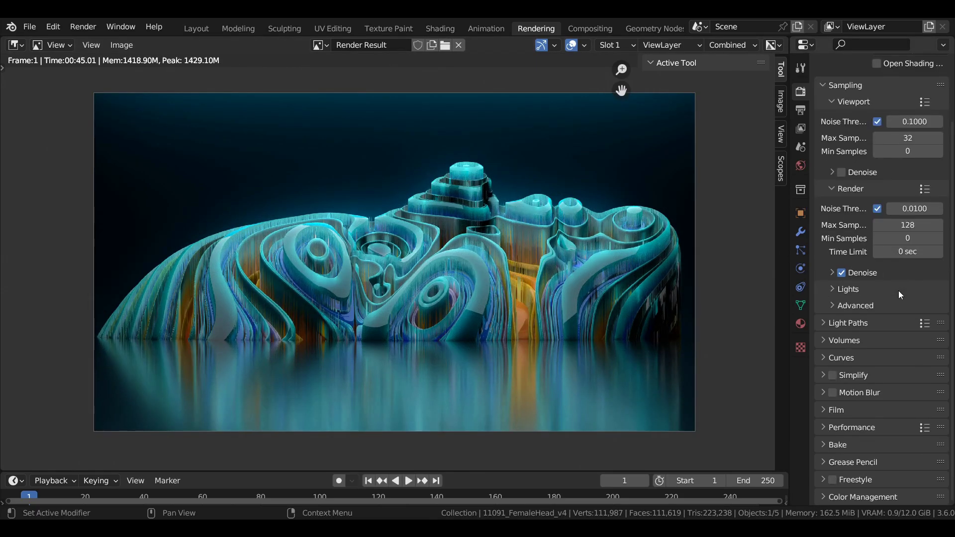
click(870, 496)
scroll(876, 350, down, 6)
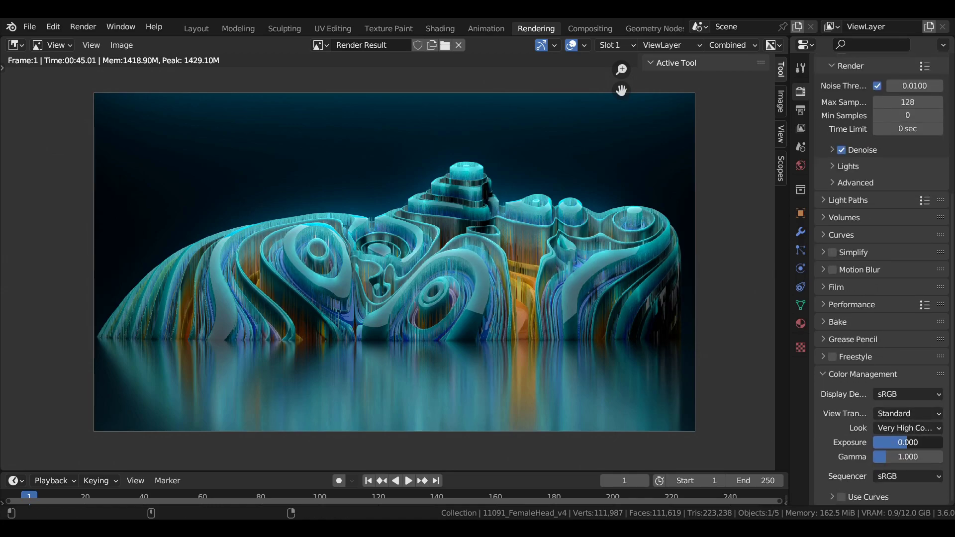
drag(907, 442, 936, 442)
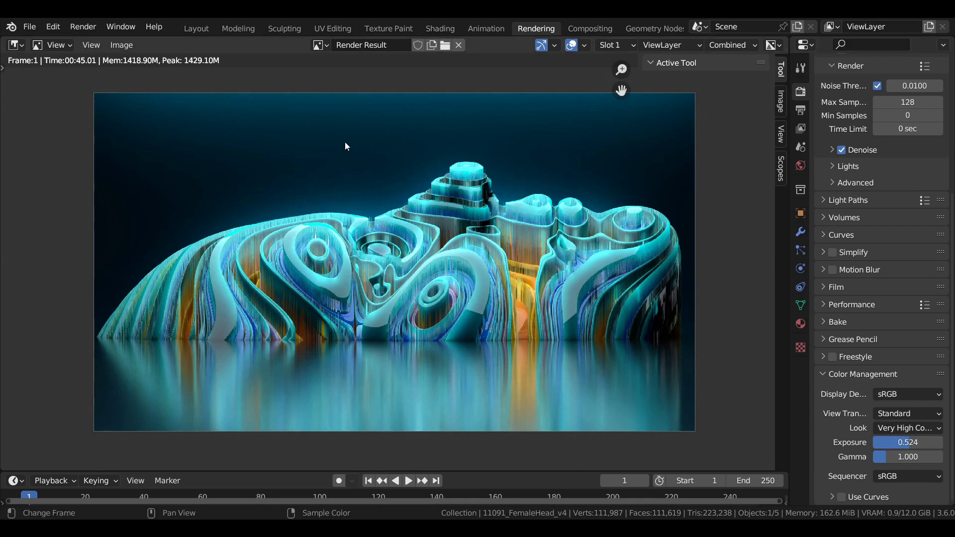
- Examine the brightened render result of the head and its floor reflection up close
scroll(367, 244, up, 1)
scroll(367, 243, down, 1)
scroll(366, 244, up, 1)
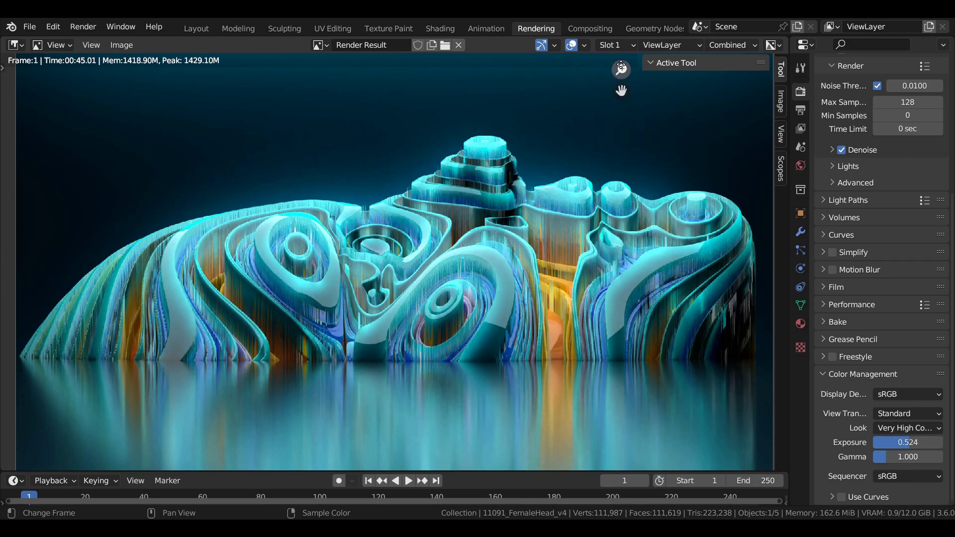
scroll(320, 249, down, 1)
scroll(320, 250, up, 1)
scroll(521, 213, down, 1)
scroll(521, 213, up, 1)
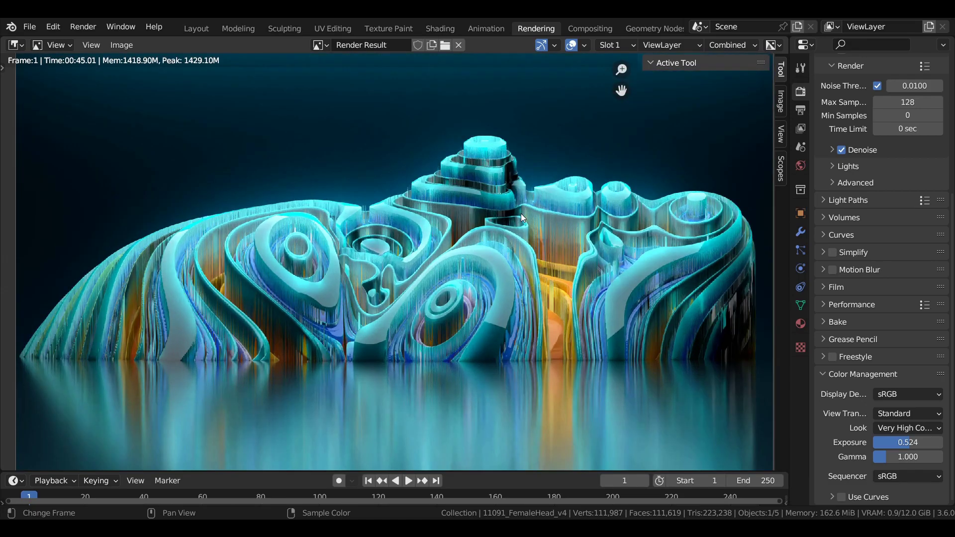